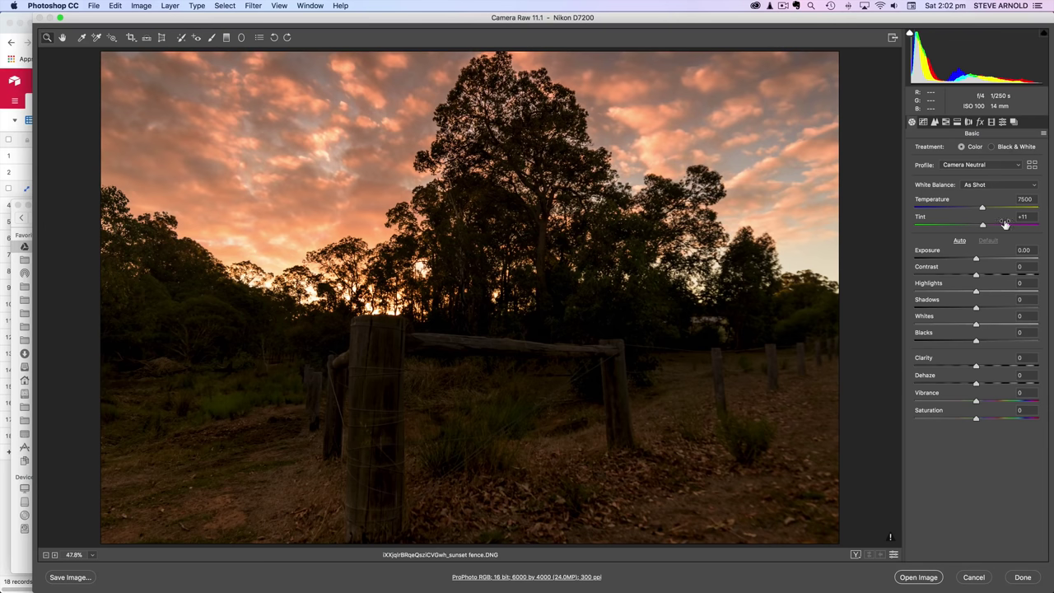
Set white balance to Daylight, warm Temperature to about 6150, and keep Highlights at 0
left_click(996, 185)
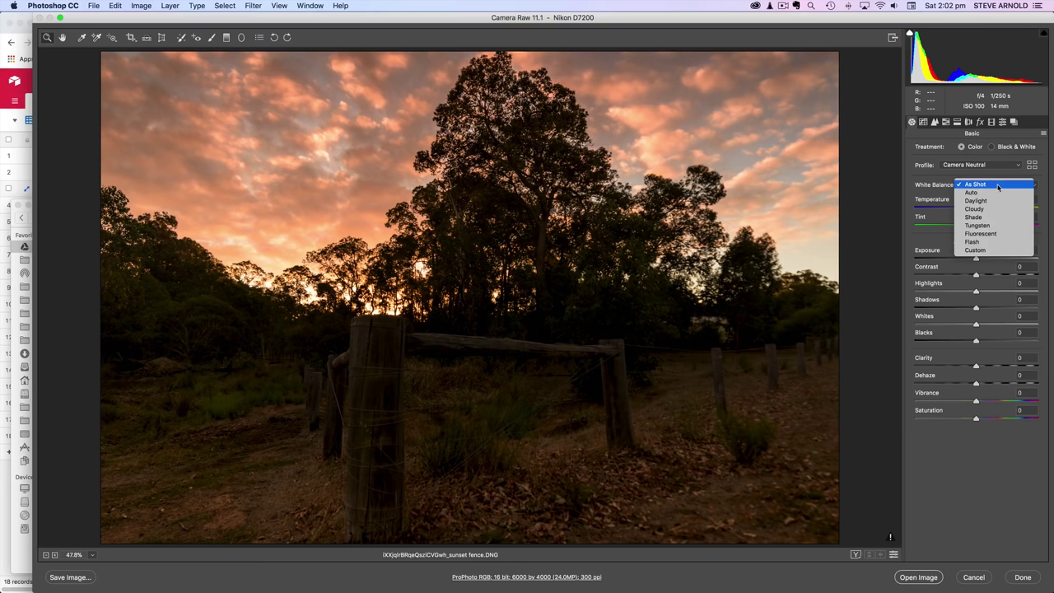
left_click(981, 200)
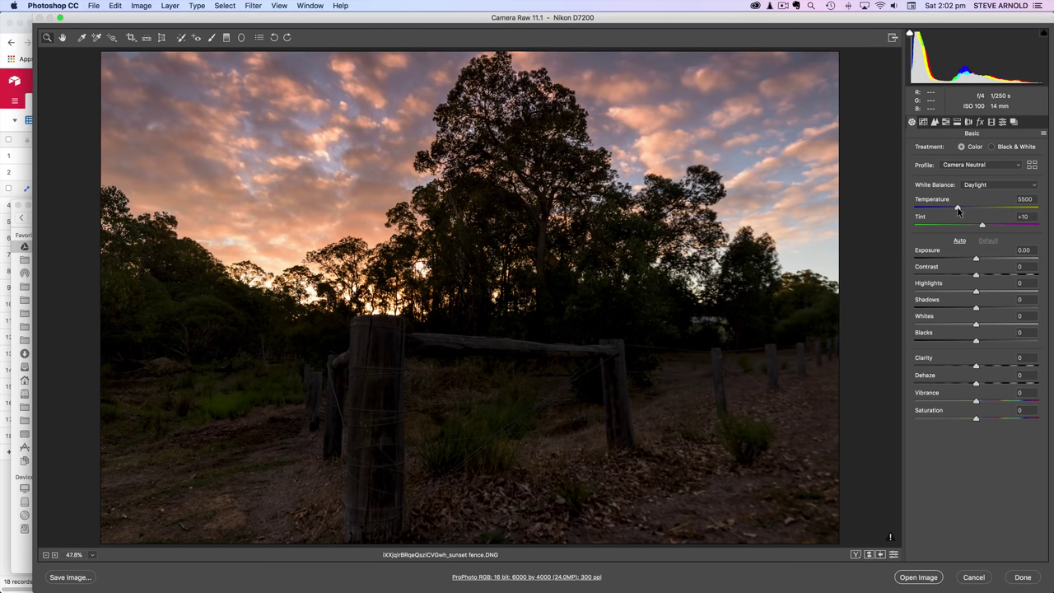
left_click_drag(957, 210, 967, 212)
mouse_move(975, 292)
left_mouse_down()
mouse_move(924, 295)
mouse_move(976, 296)
left_mouse_up()
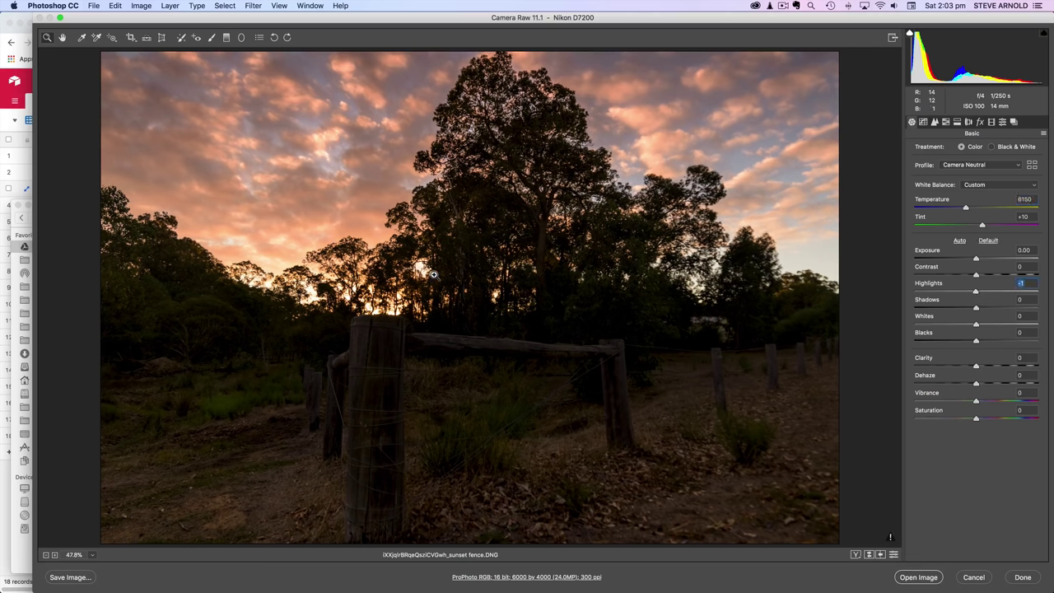
double_click(976, 293)
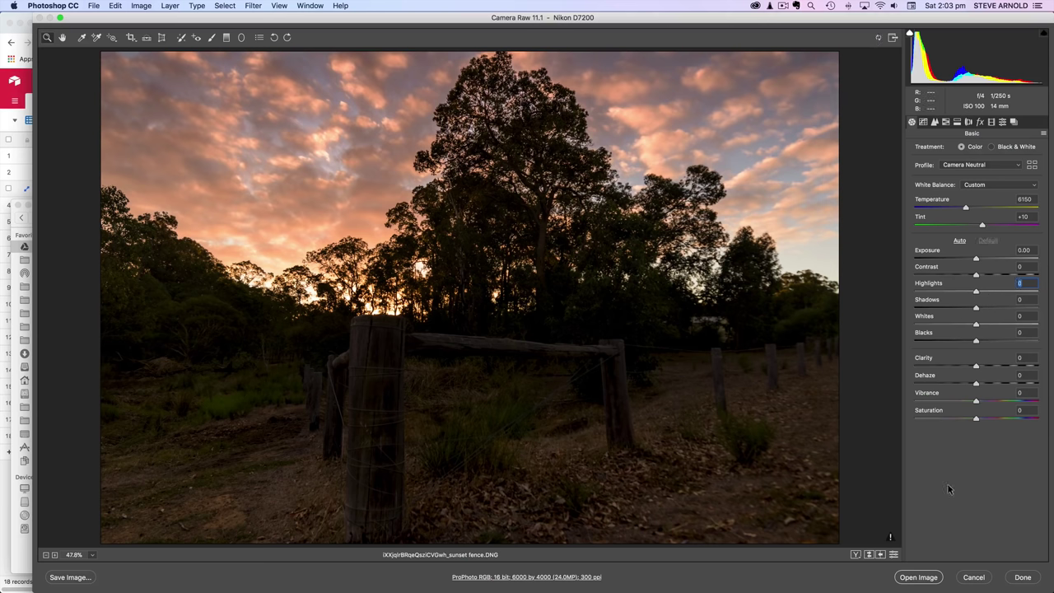
Open the adjusted sunset fence raw as a 16-bit Background layer and reduce the brush size
left_click(925, 574)
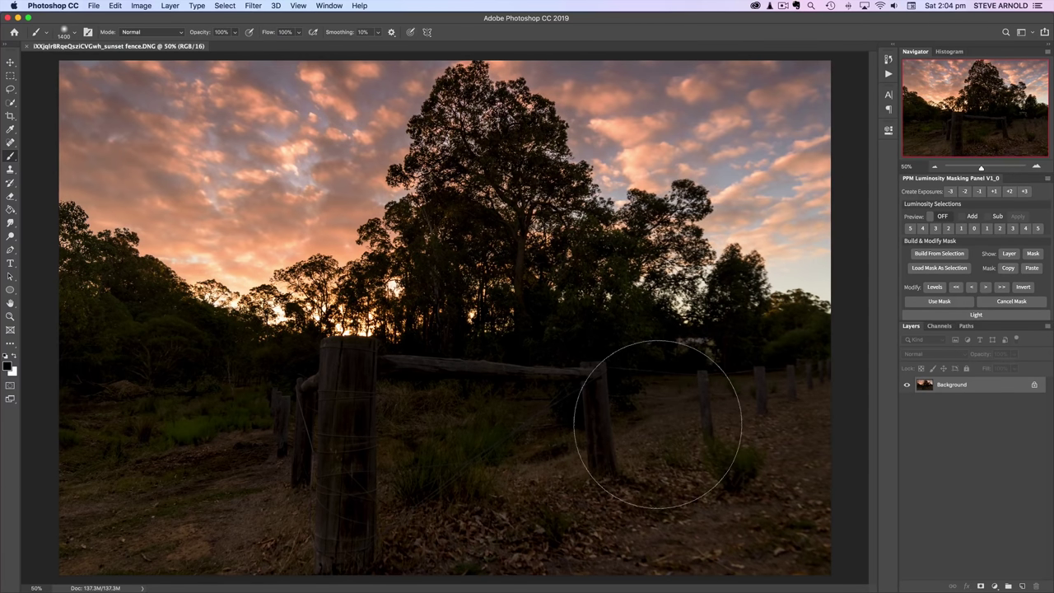
key("bracketleft")
key("bracketleft")
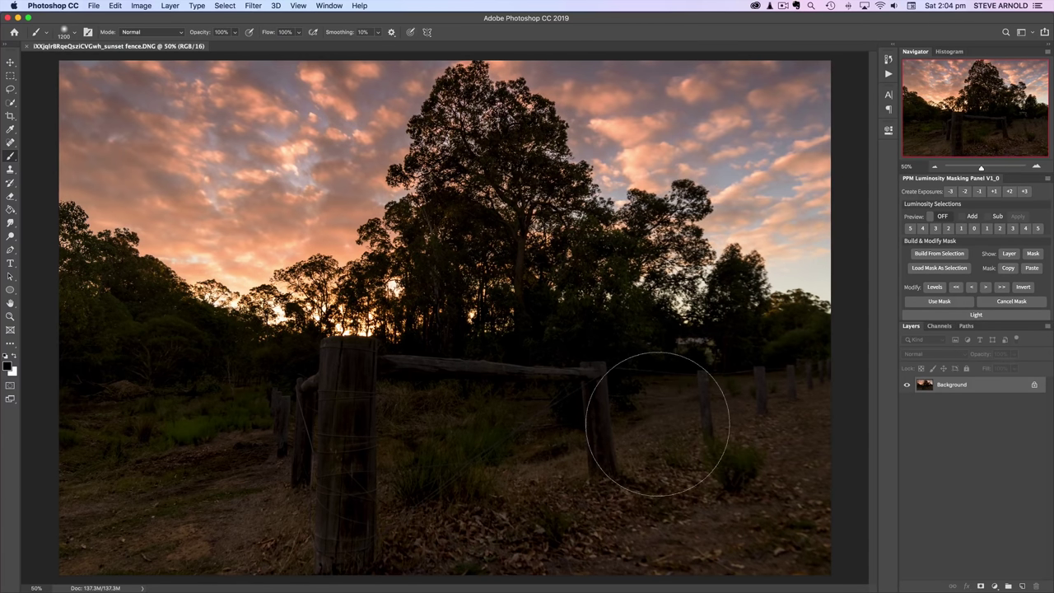
Create a two-stop brighter Exposure + 2 copy from the PPM panel and expand its group
left_click(1010, 192)
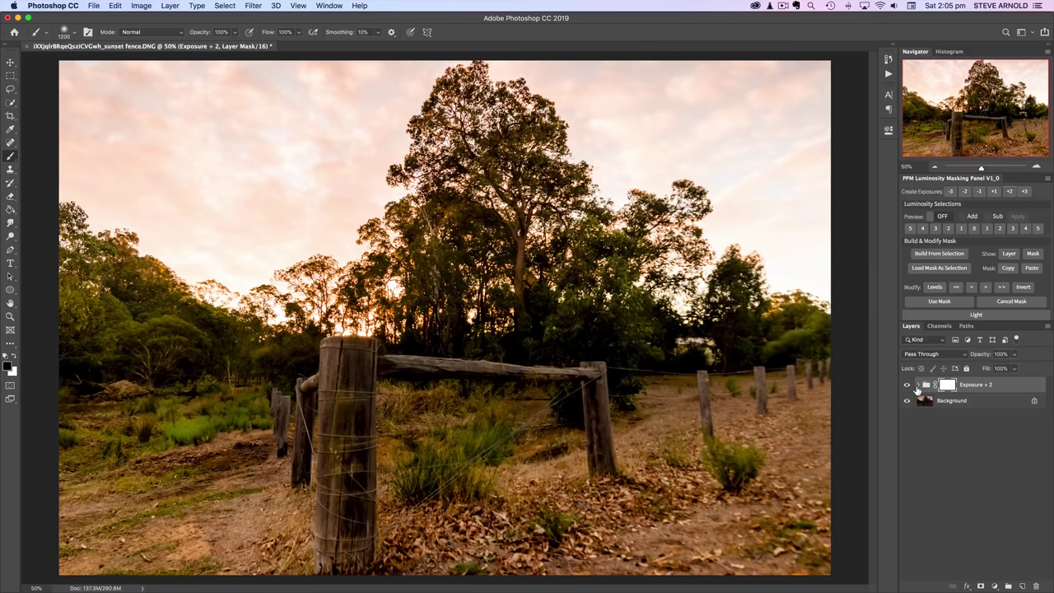
left_click(918, 385)
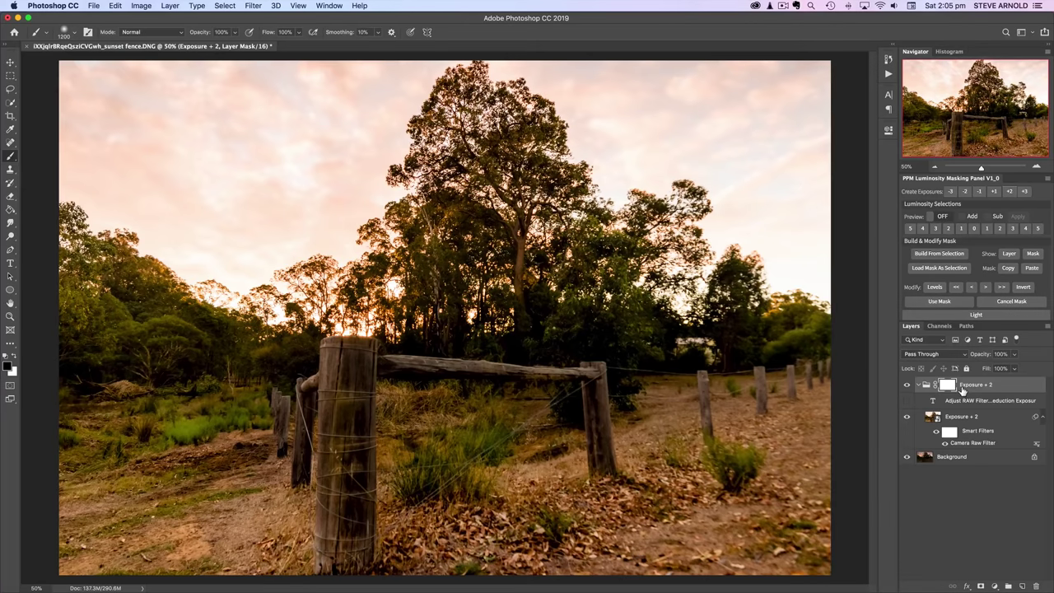
Lower the exposure copy's Camera Raw Filter Temperature from +15 to -1 and apply it
double_click(981, 443)
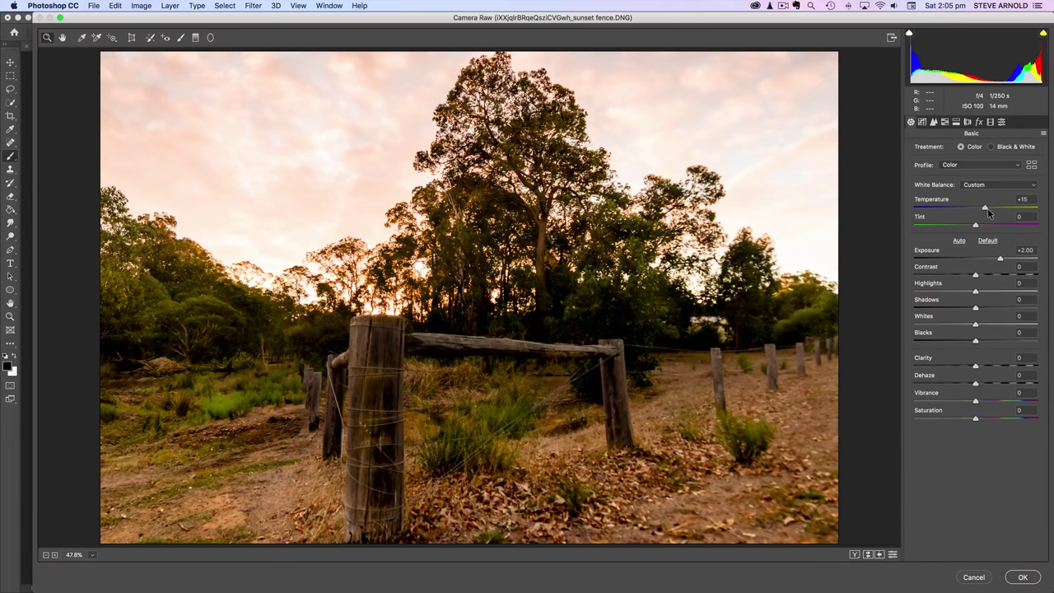
left_click_drag(984, 211, 975, 211)
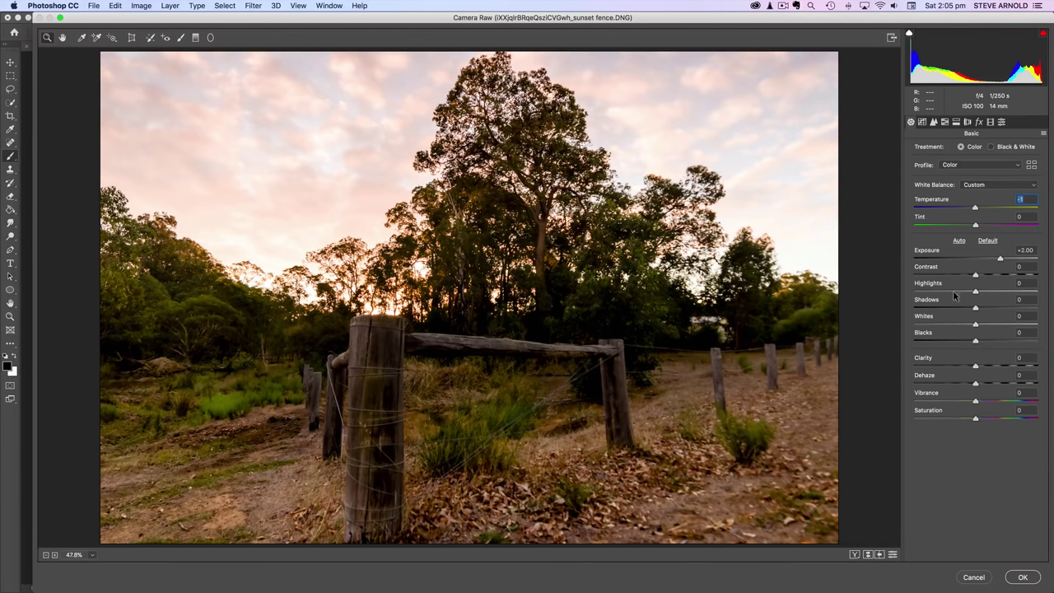
left_click(1022, 578)
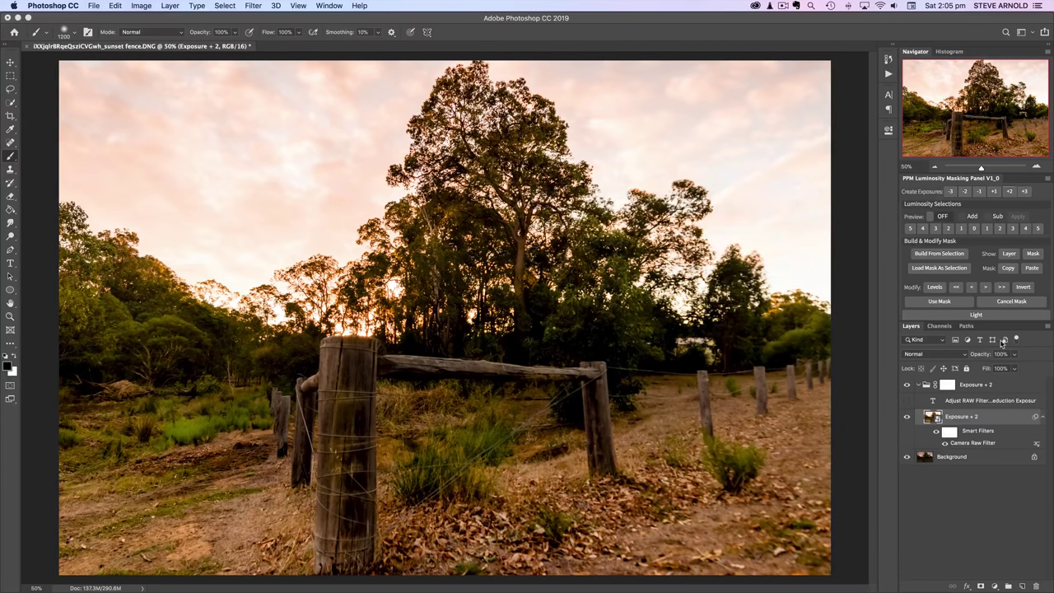
left_click(919, 384)
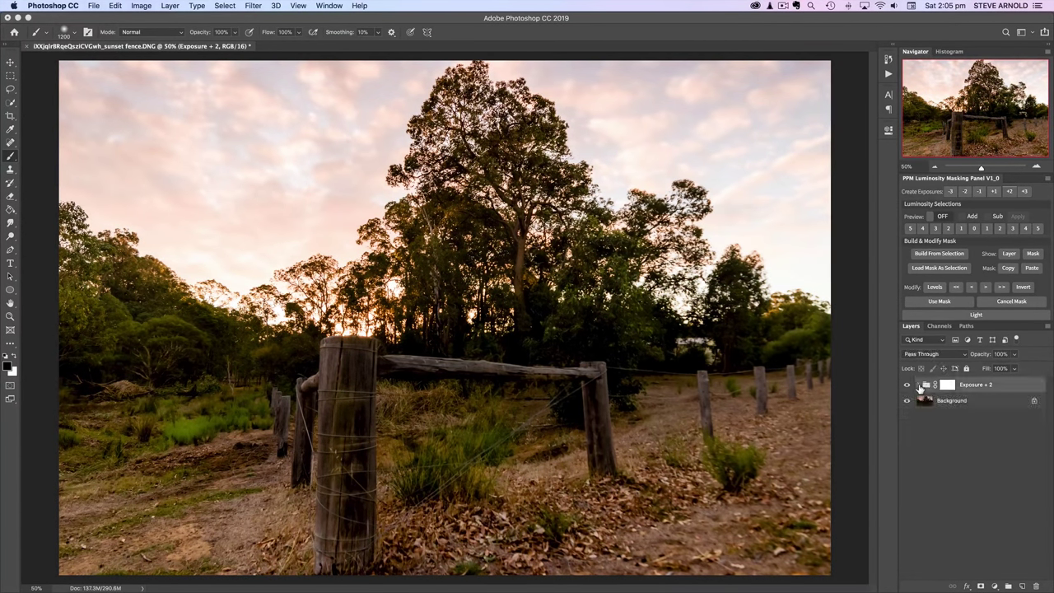
left_click(905, 389)
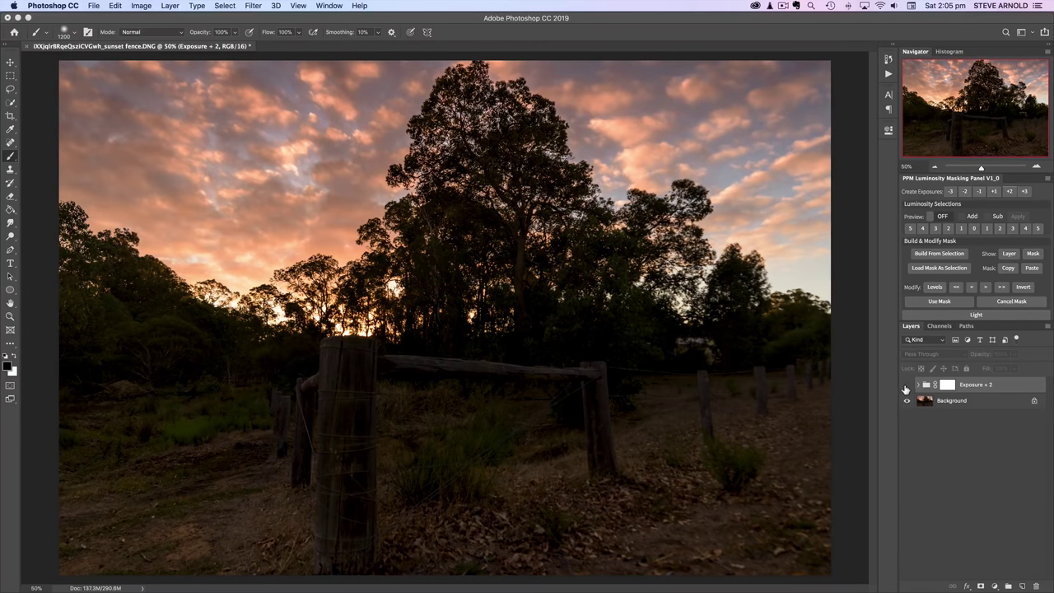
left_click(905, 387)
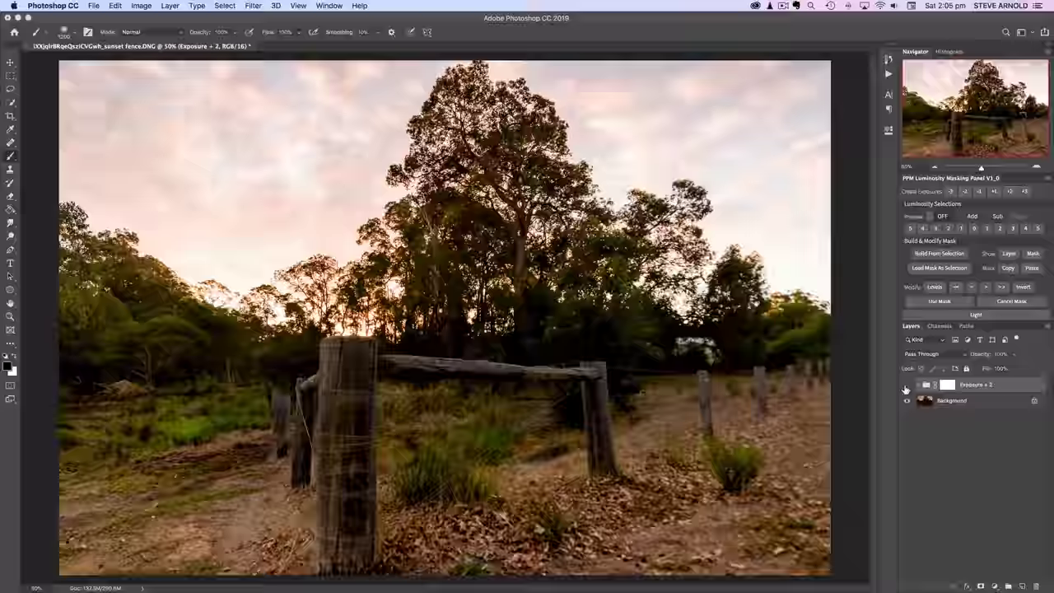
left_click(905, 387)
left_click(905, 387)
left_click(933, 167)
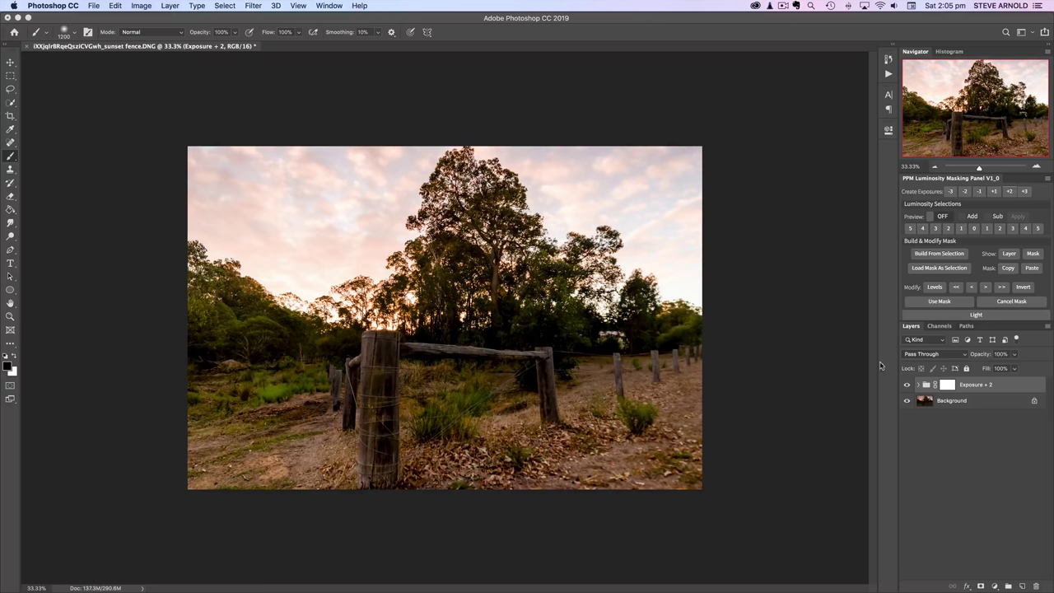
left_click(1036, 167)
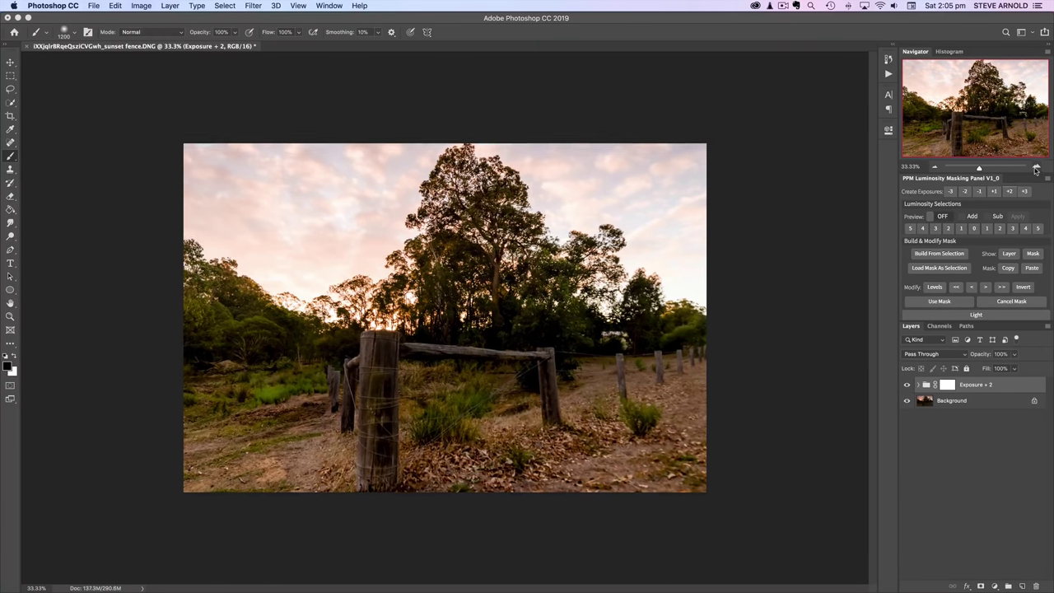
left_click(907, 386)
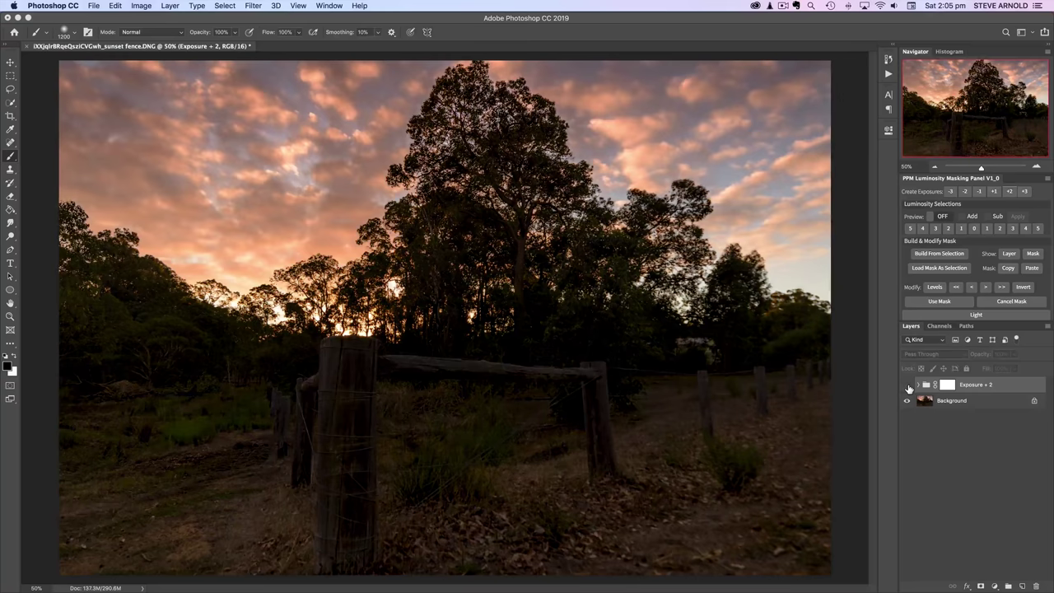
left_click(907, 385)
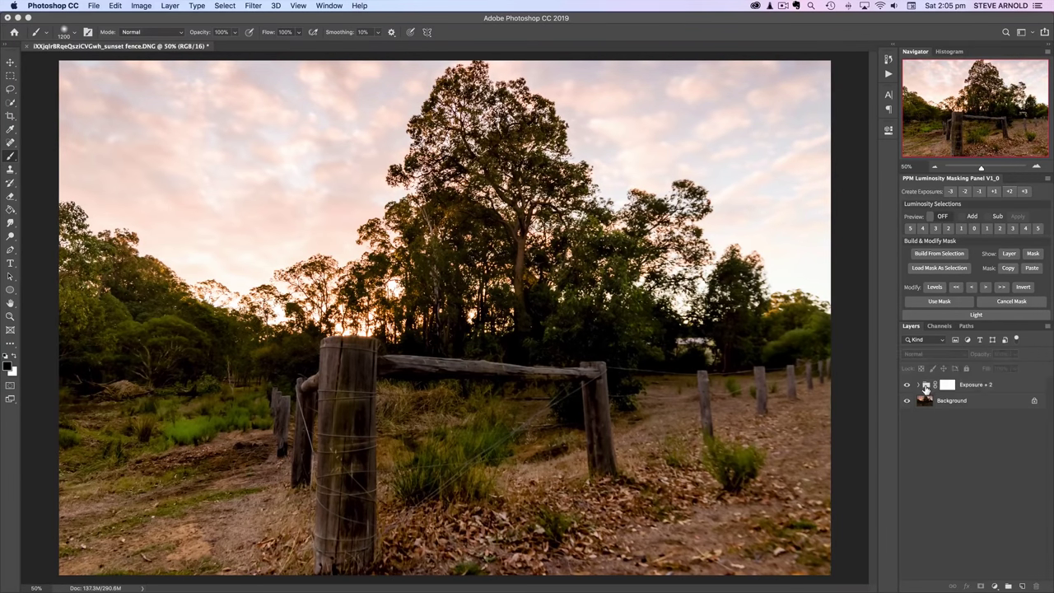
left_click(925, 387)
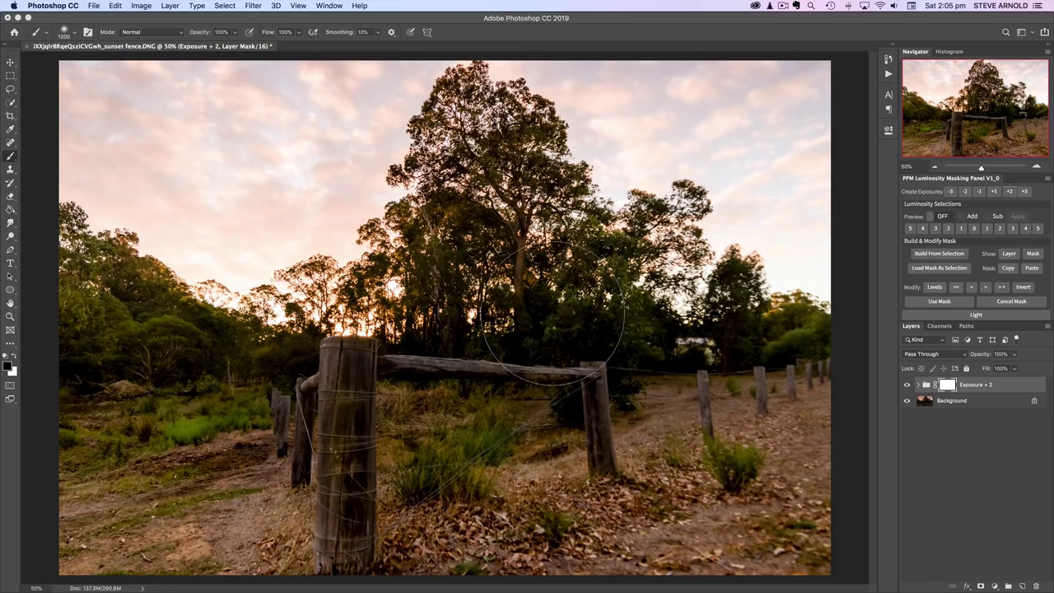
key("bracketleft")
key("bracketleft")
key("bracketleft")
key("bracketleft")
key("bracketleft")
key("bracketleft")
key("bracketleft")
key("bracketleft")
key("bracketleft")
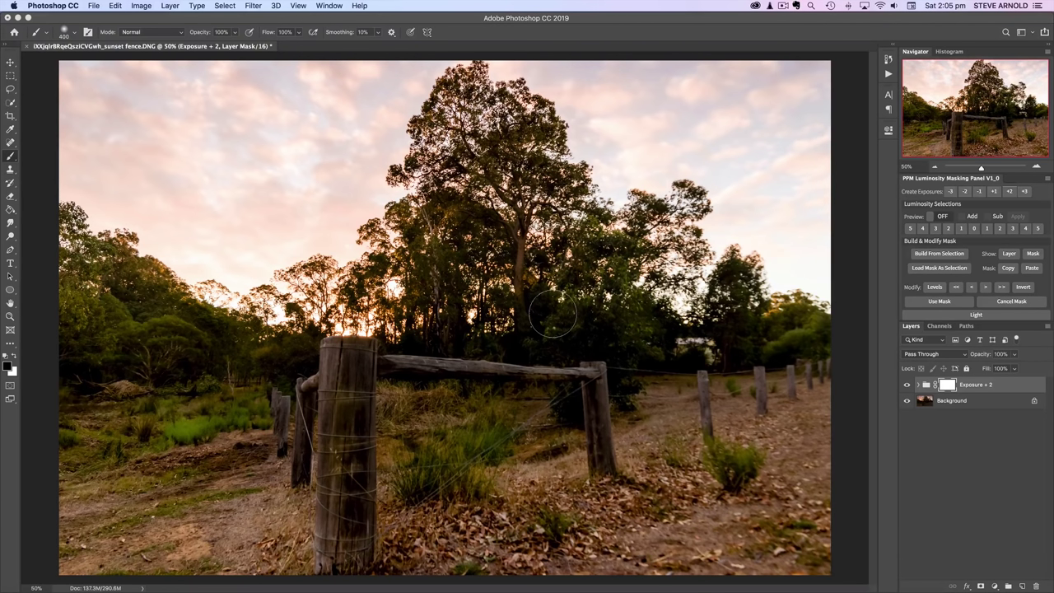
left_click(919, 386)
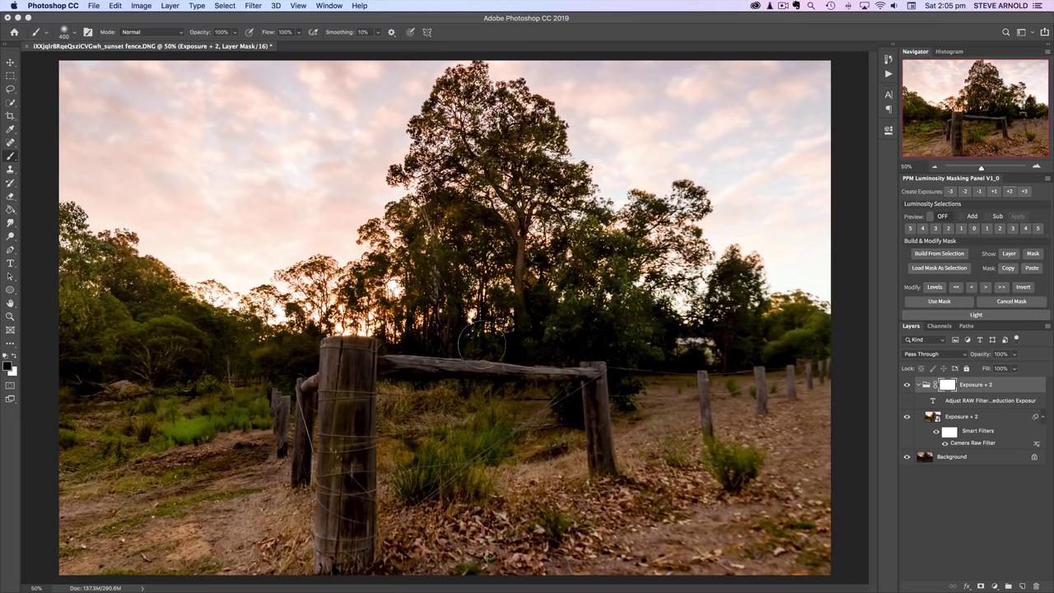
left_click(972, 443)
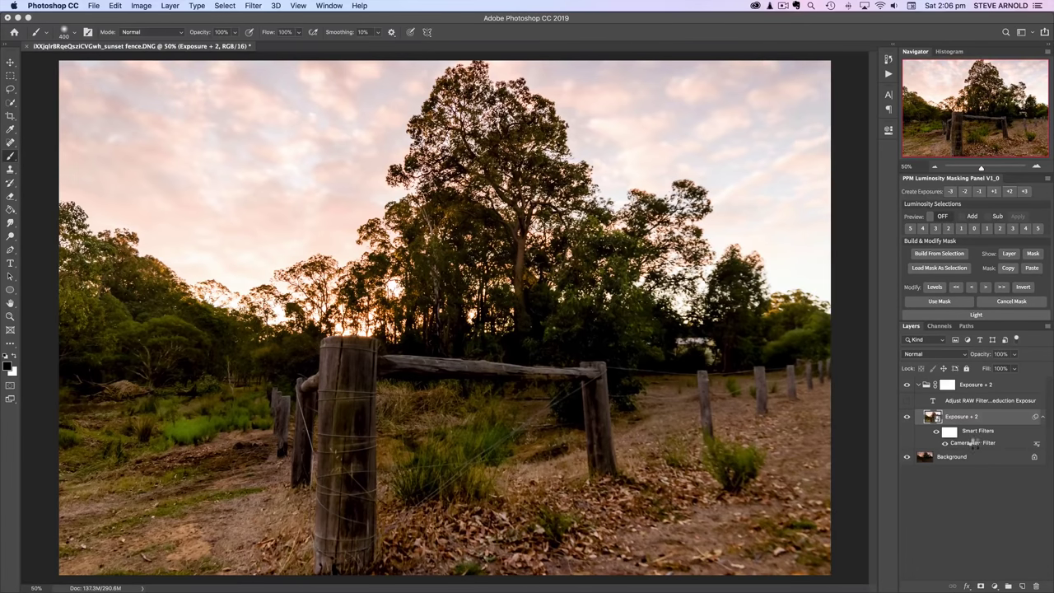
double_click(972, 443)
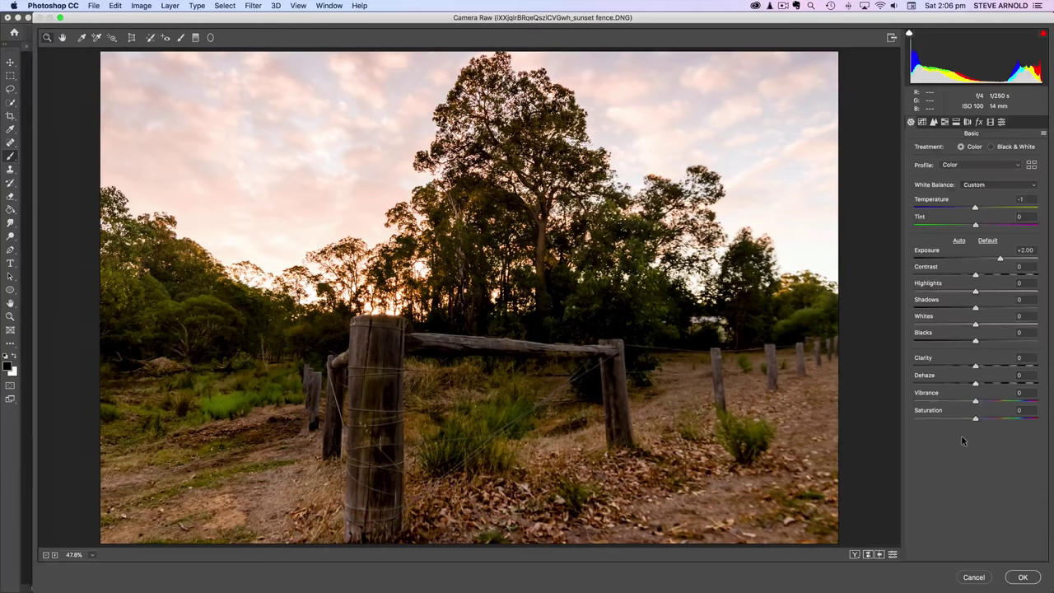
left_click(533, 320)
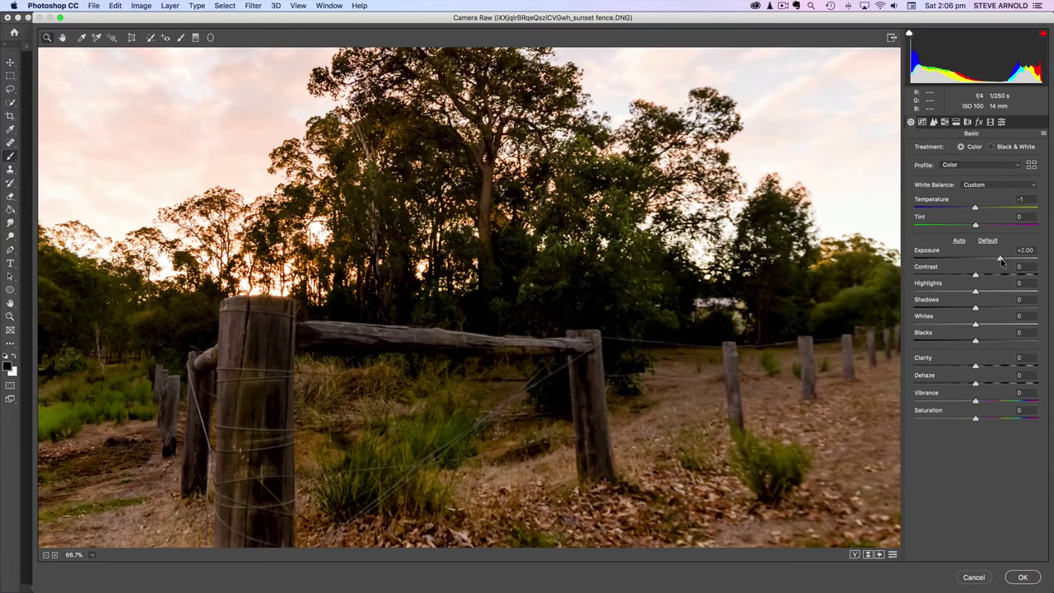
left_click_drag(1000, 260, 1040, 261)
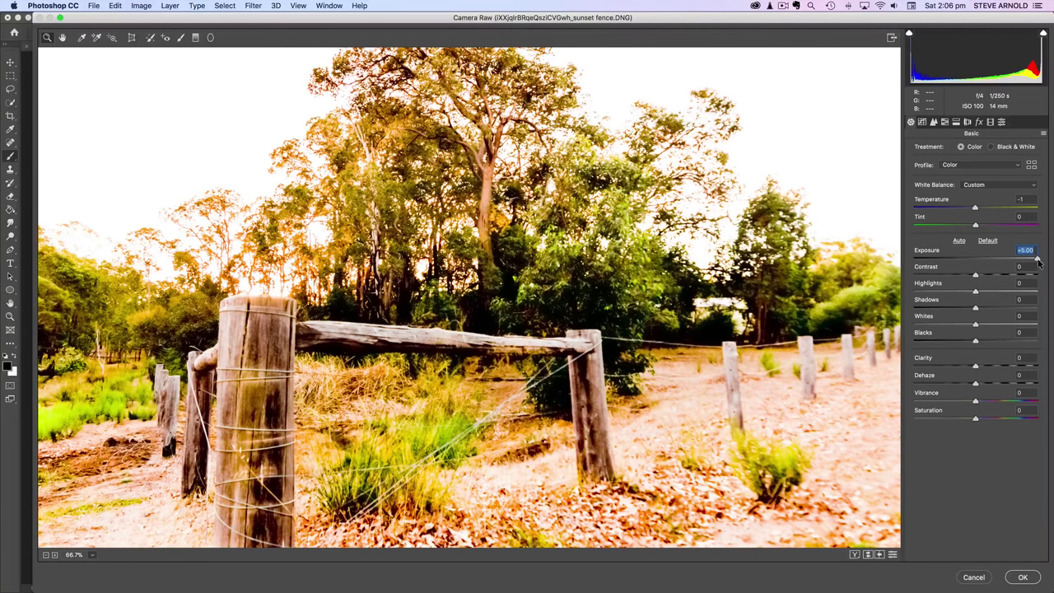
left_click_drag(1037, 261, 1000, 261)
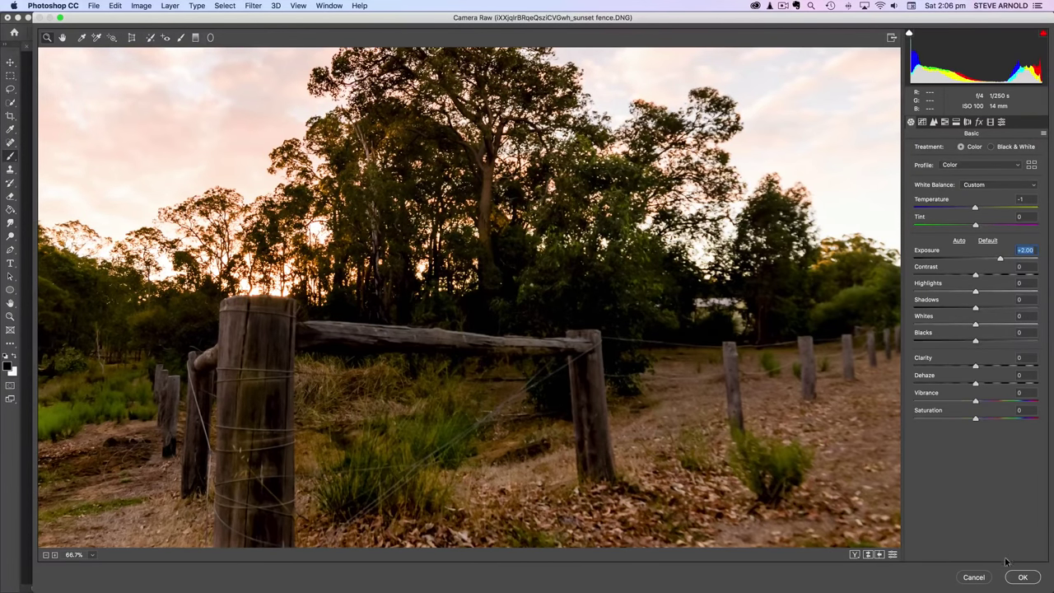
key("Return")
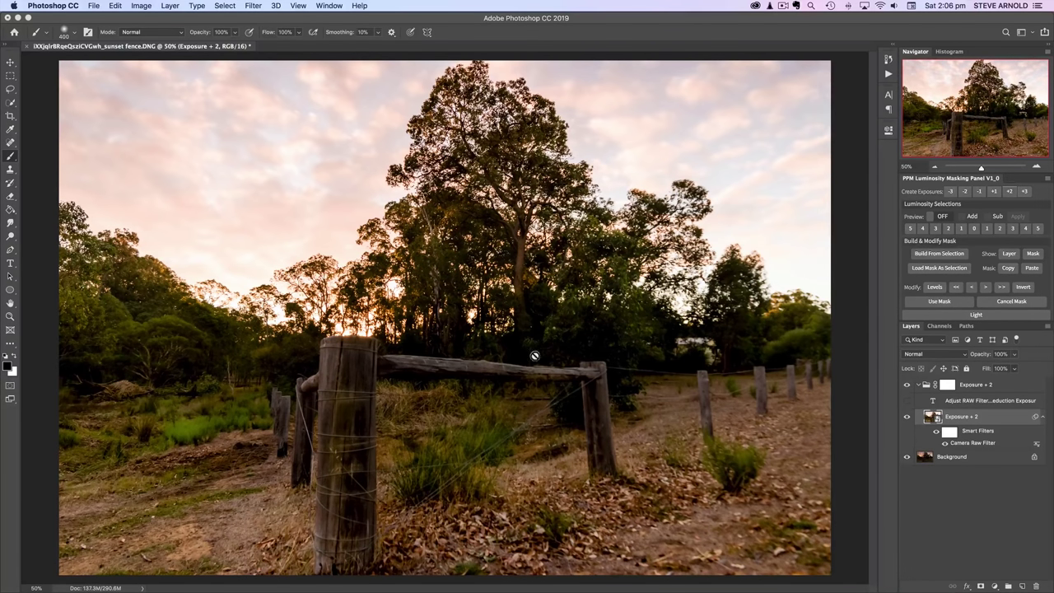
Invert the Exposure + 2 group's mask to solid black and zoom out to the whole photo
left_click(918, 385)
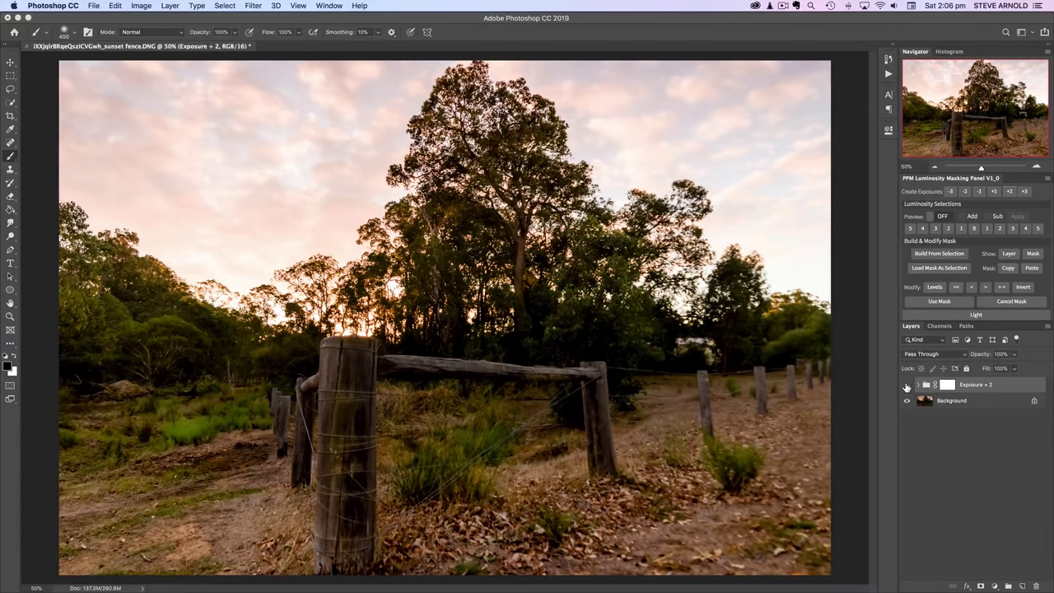
left_click(907, 385)
left_click(946, 384)
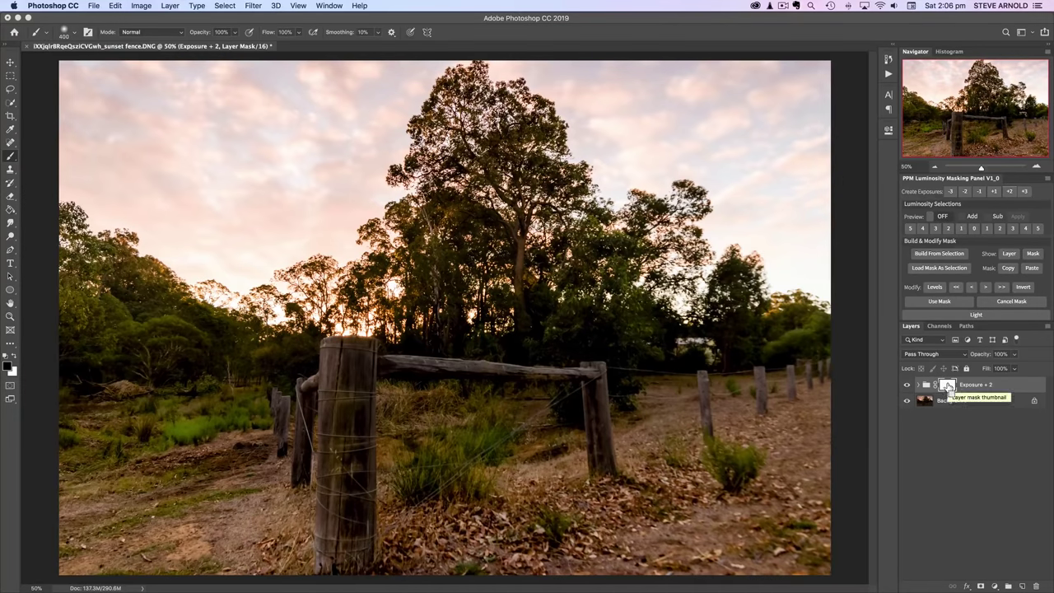
key("super+i")
left_click(932, 167)
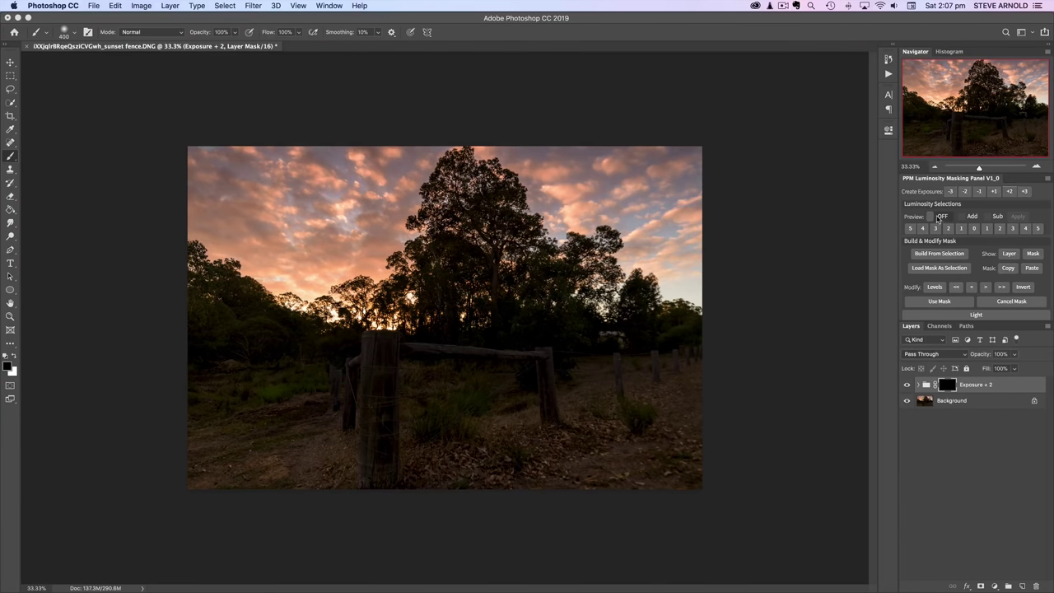
Turn on luminosity preview and compare the level 1 and level 3 dark-tone masks
left_click(939, 217)
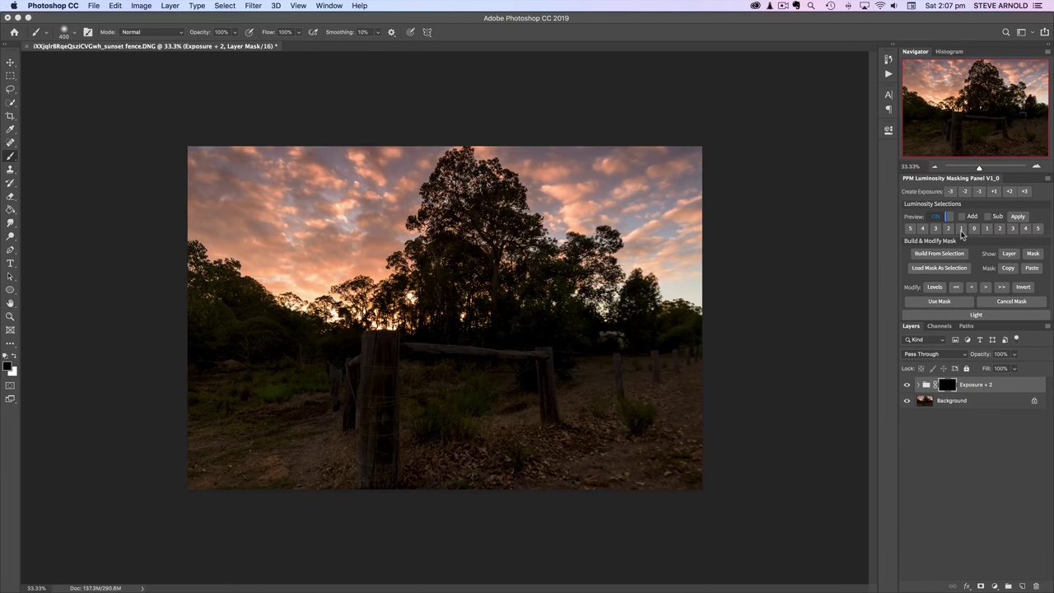
left_click(961, 229)
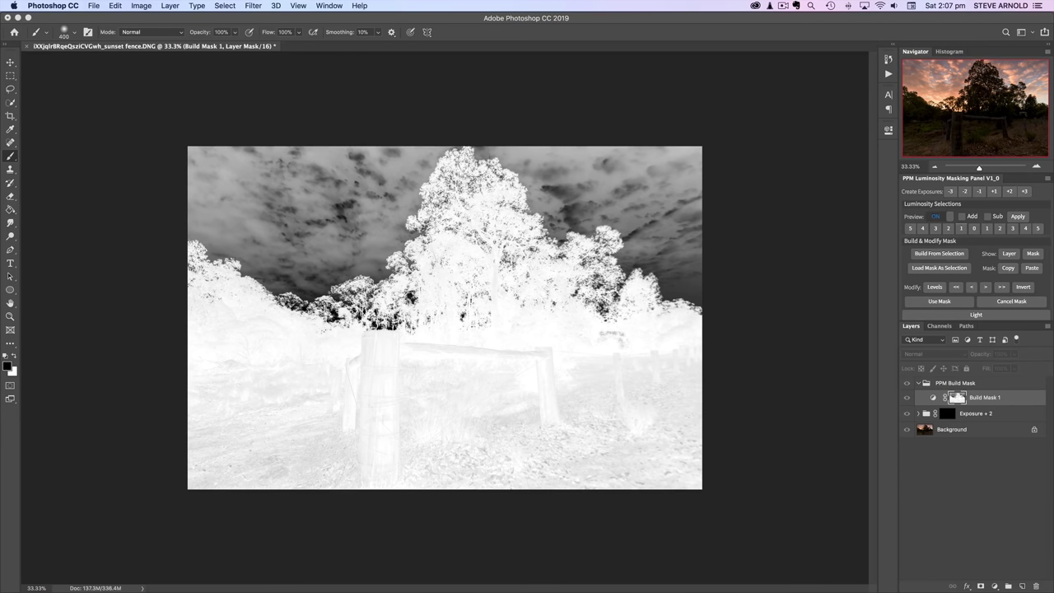
left_click(935, 230)
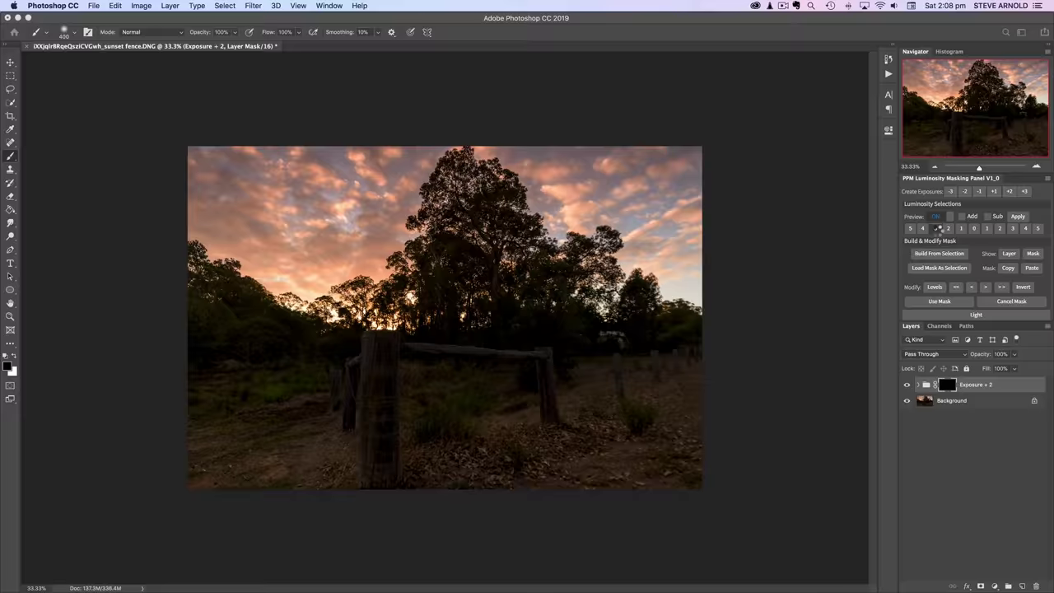
left_click(938, 230)
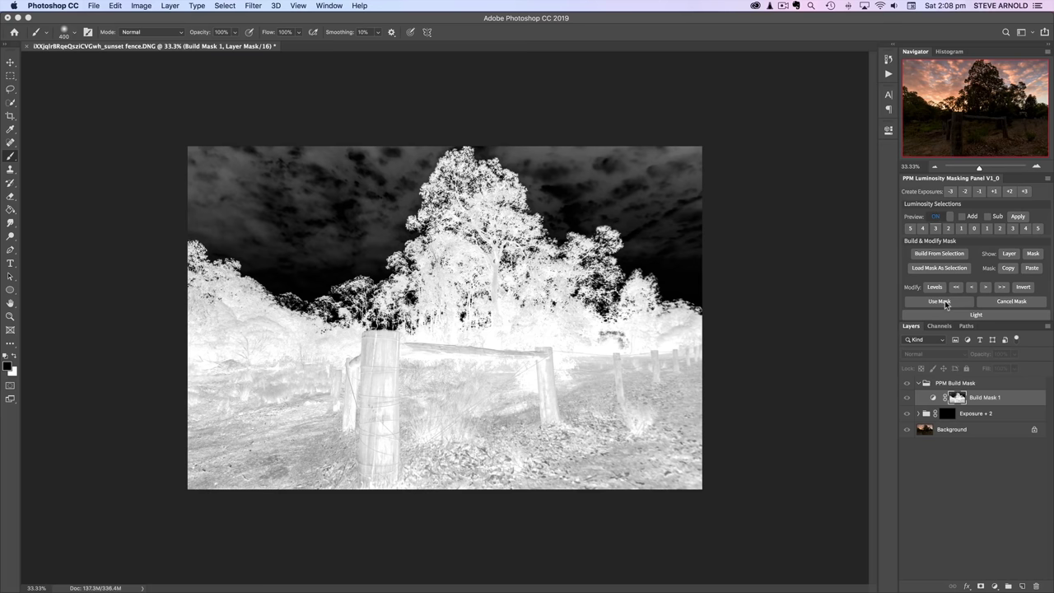
Apply the built mask to the Exposure + 2 group, deselect, and make white the painting colour
left_click(939, 301)
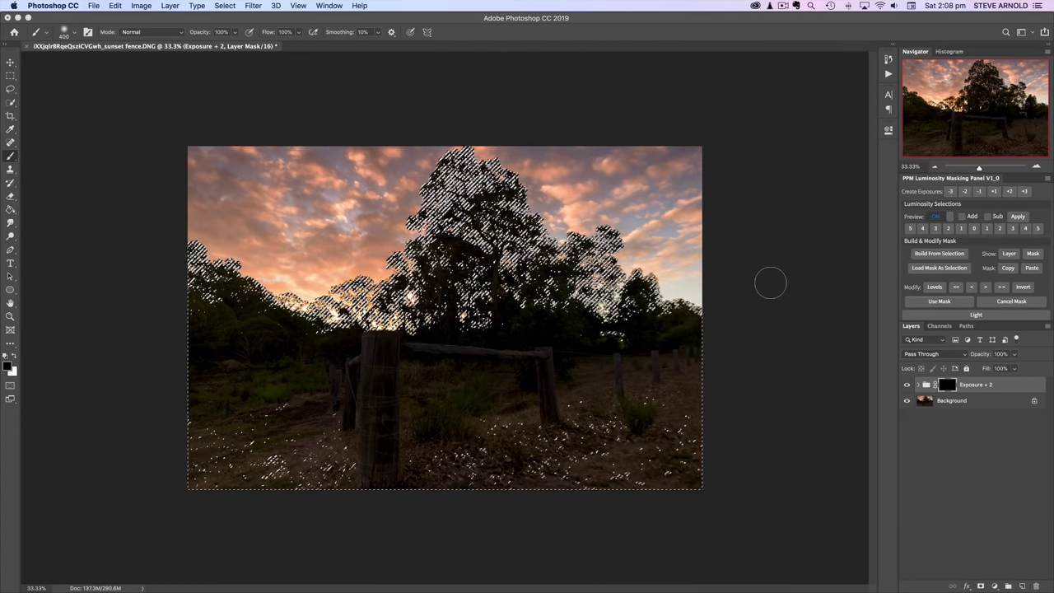
key("super+d")
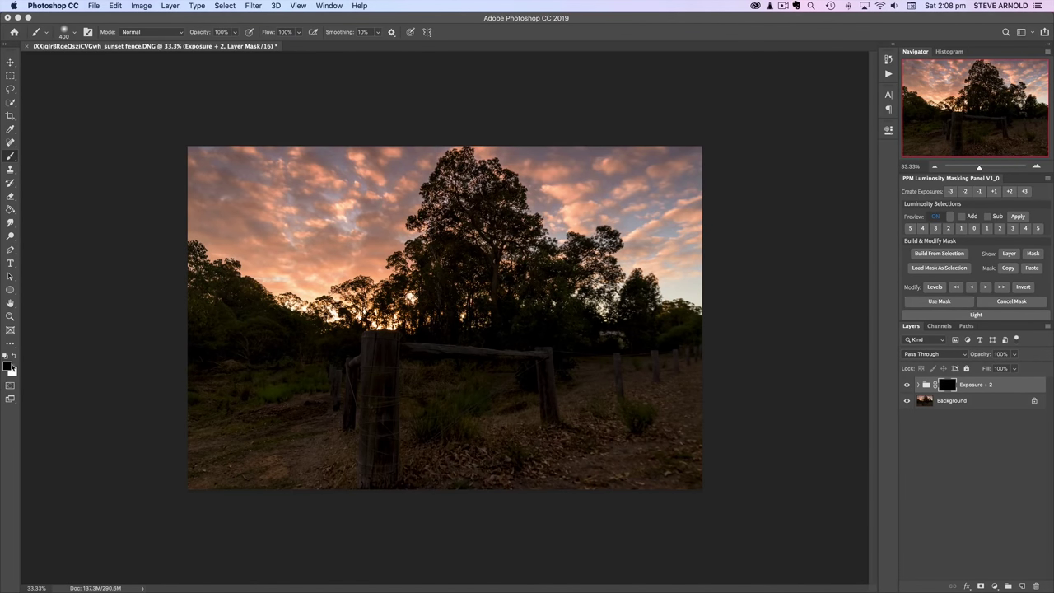
left_click(14, 357)
Paint white at 35% opacity with a large brush over the foreground grass, fence and left trees
key("bracketright")
key("bracketright")
key("bracketright")
key("bracketright")
key("bracketright")
key("bracketright")
key("bracketright")
key("bracketright")
key("bracketright")
key("bracketright")
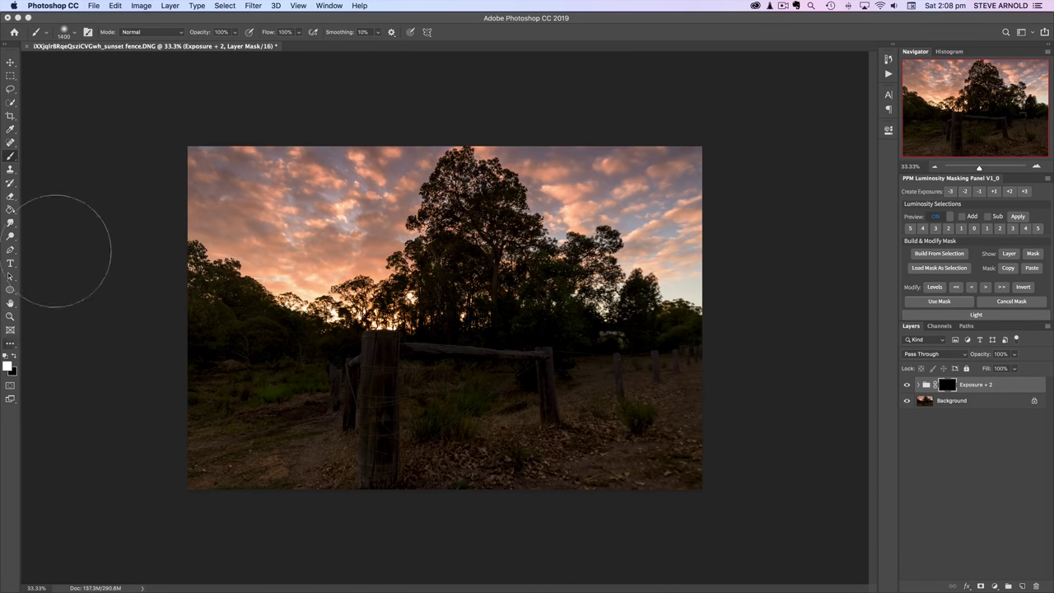
left_click_drag(196, 33, 162, 40)
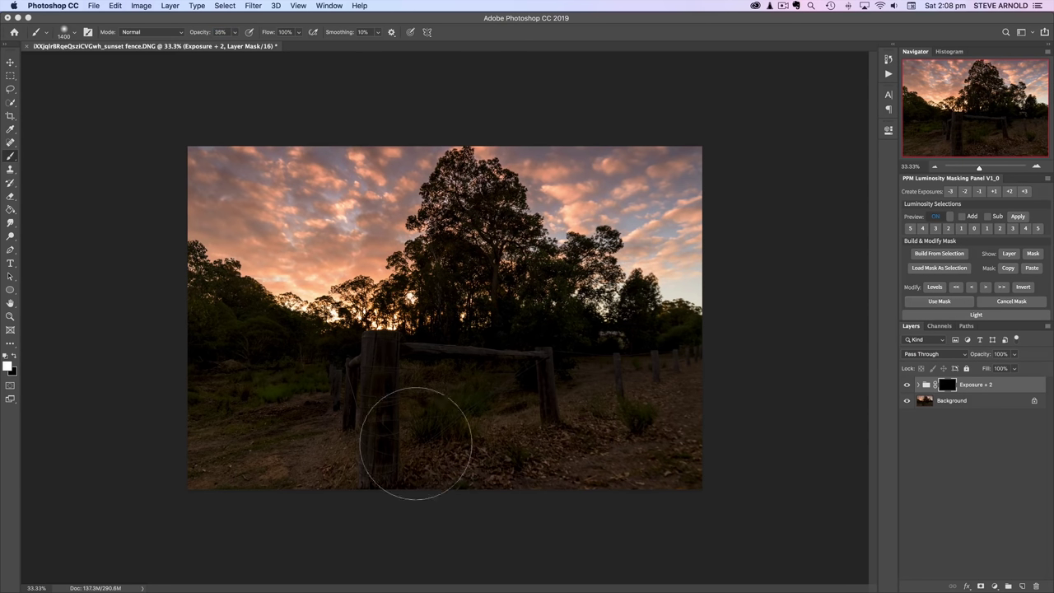
mouse_move(400, 395)
left_mouse_down()
mouse_move(564, 376)
mouse_move(416, 363)
mouse_move(483, 329)
mouse_move(500, 280)
mouse_move(478, 249)
left_mouse_up()
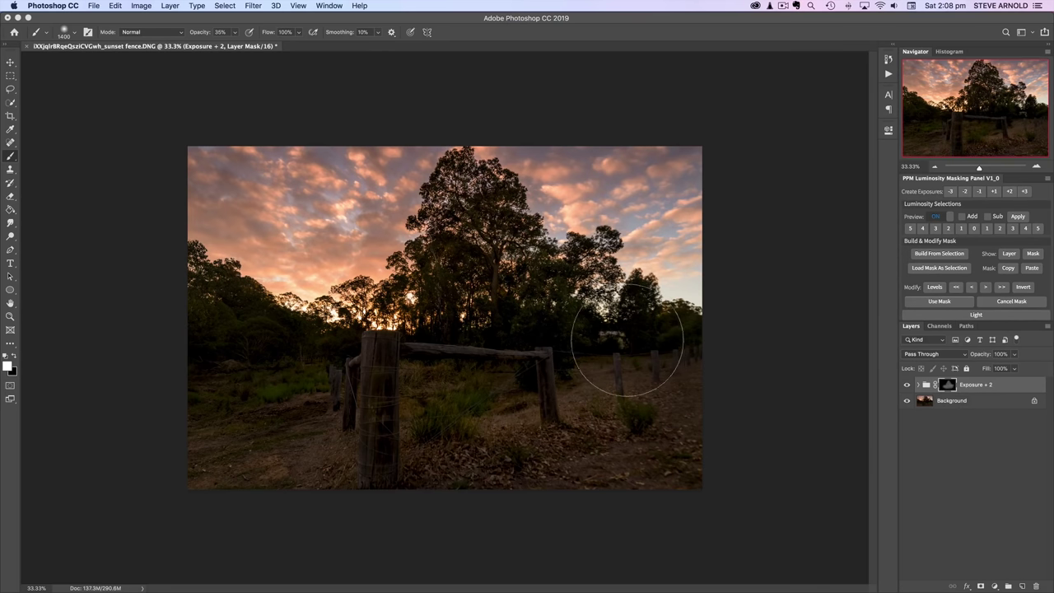
mouse_move(353, 388)
left_mouse_down()
mouse_move(270, 398)
mouse_move(223, 329)
left_mouse_up()
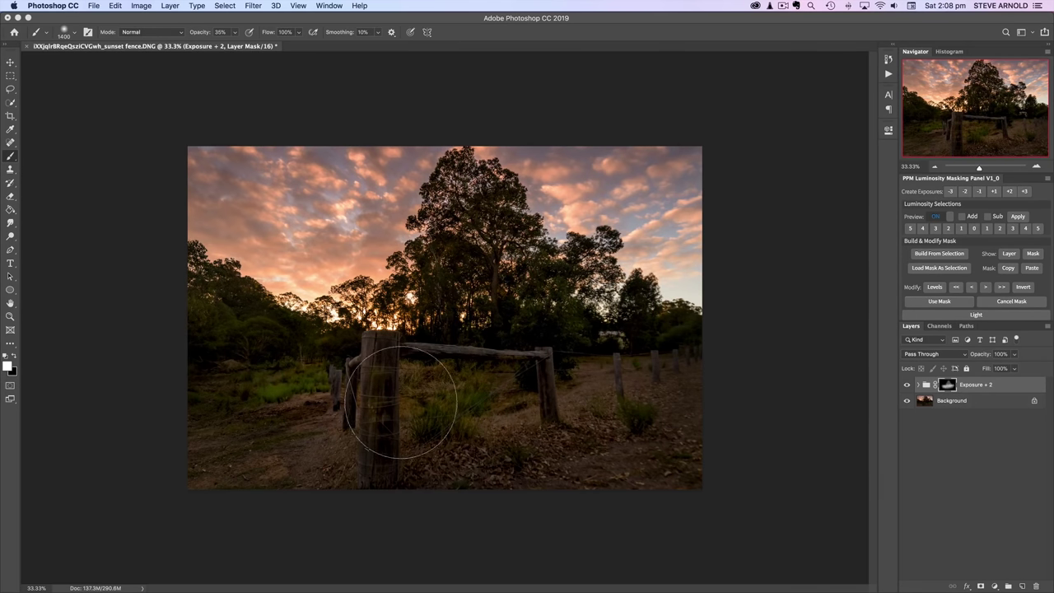
mouse_move(400, 401)
left_mouse_down()
mouse_move(340, 414)
mouse_move(555, 364)
mouse_move(315, 415)
mouse_move(302, 403)
mouse_move(587, 306)
mouse_move(646, 353)
mouse_move(471, 424)
mouse_move(642, 378)
mouse_move(528, 444)
mouse_move(431, 447)
mouse_move(476, 349)
mouse_move(320, 407)
mouse_move(217, 359)
mouse_move(227, 377)
mouse_move(377, 428)
mouse_move(209, 368)
left_mouse_up()
key("bracketright")
left_click_drag(298, 454, 307, 456)
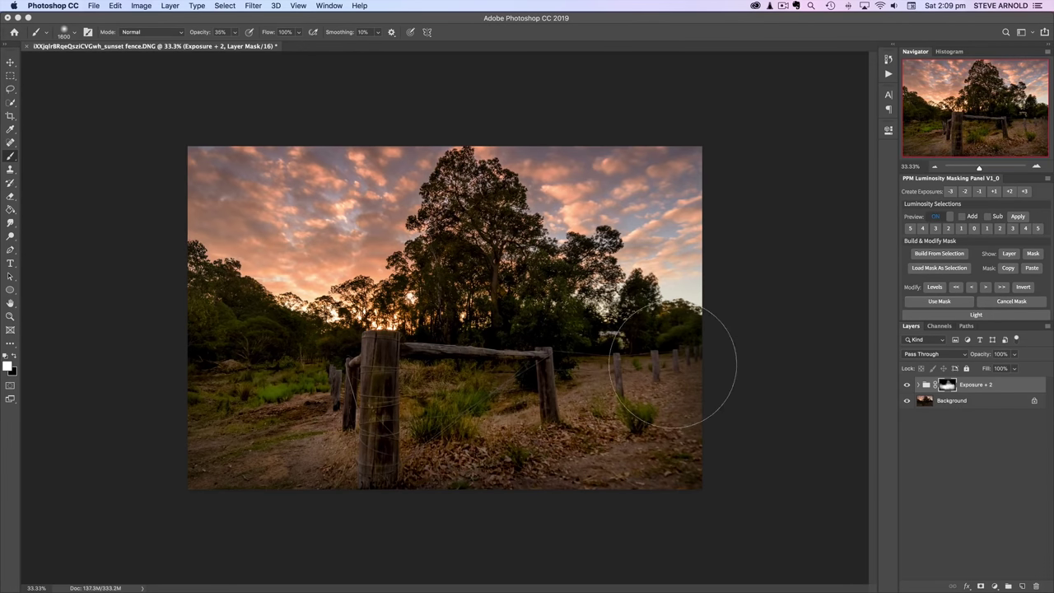
left_click(907, 385)
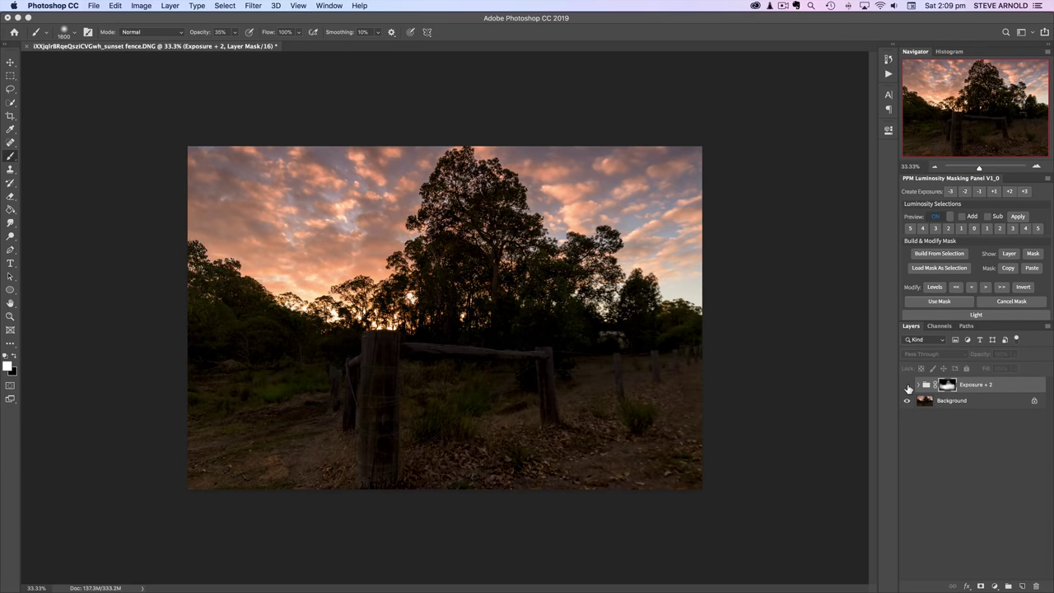
left_click(907, 385)
left_click(907, 385)
left_click(907, 385)
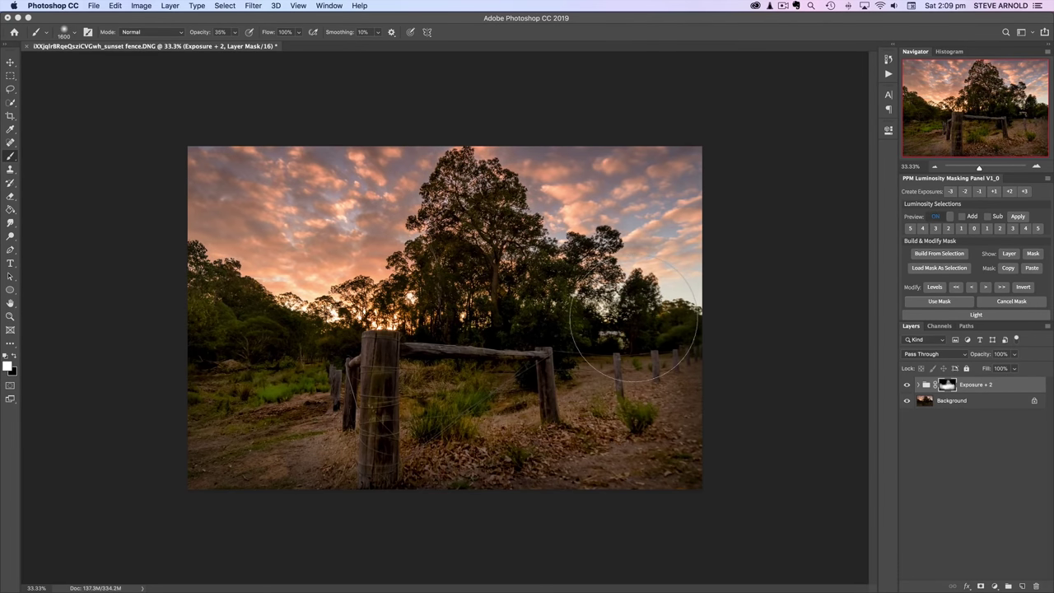
left_click(907, 384)
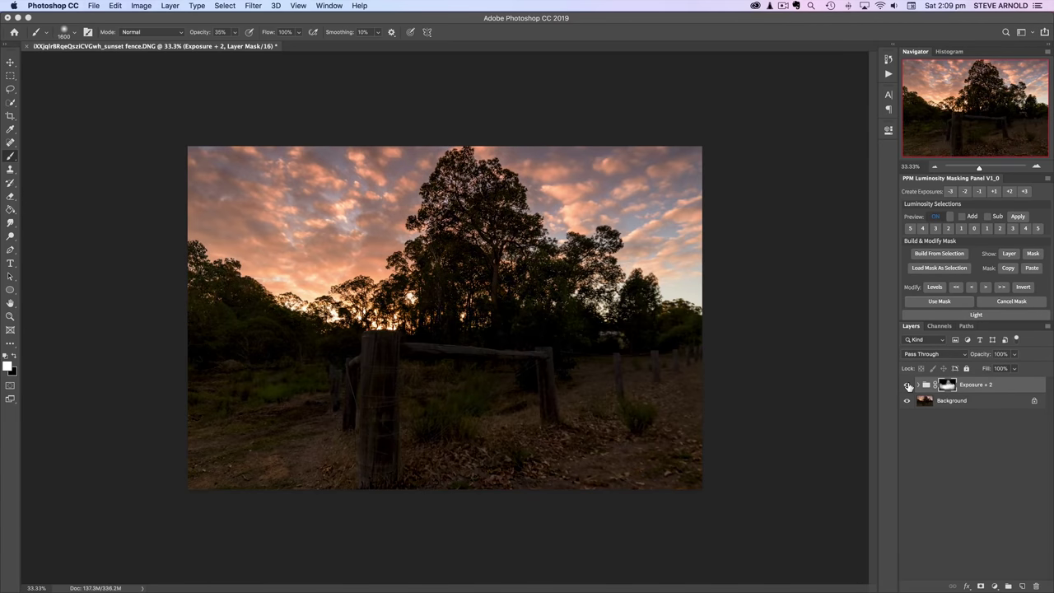
left_click(908, 385)
left_click(908, 385)
left_click(908, 385)
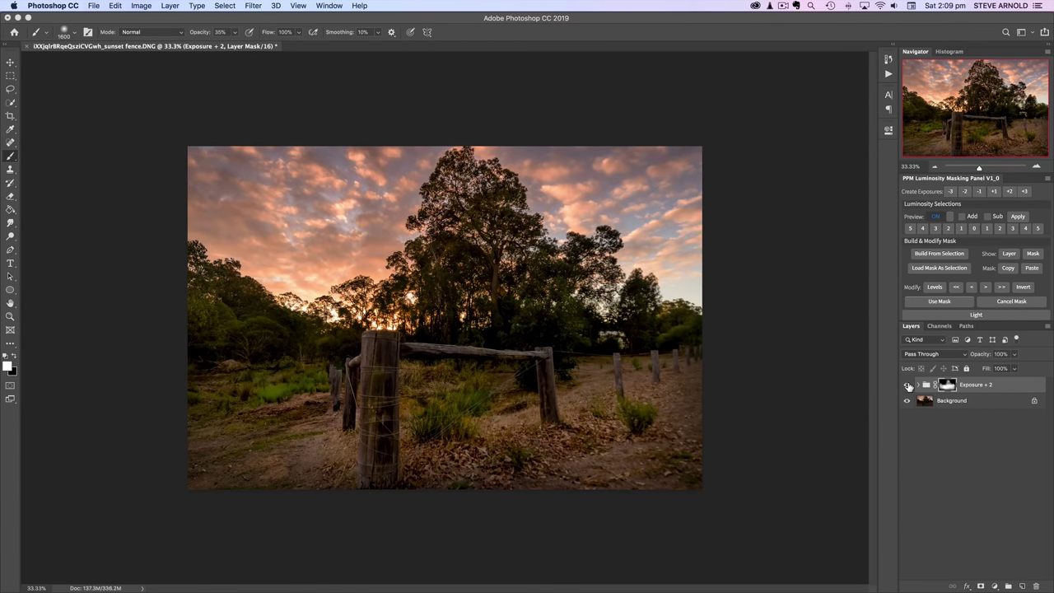
left_click(908, 385)
left_click(908, 386)
left_click(956, 434)
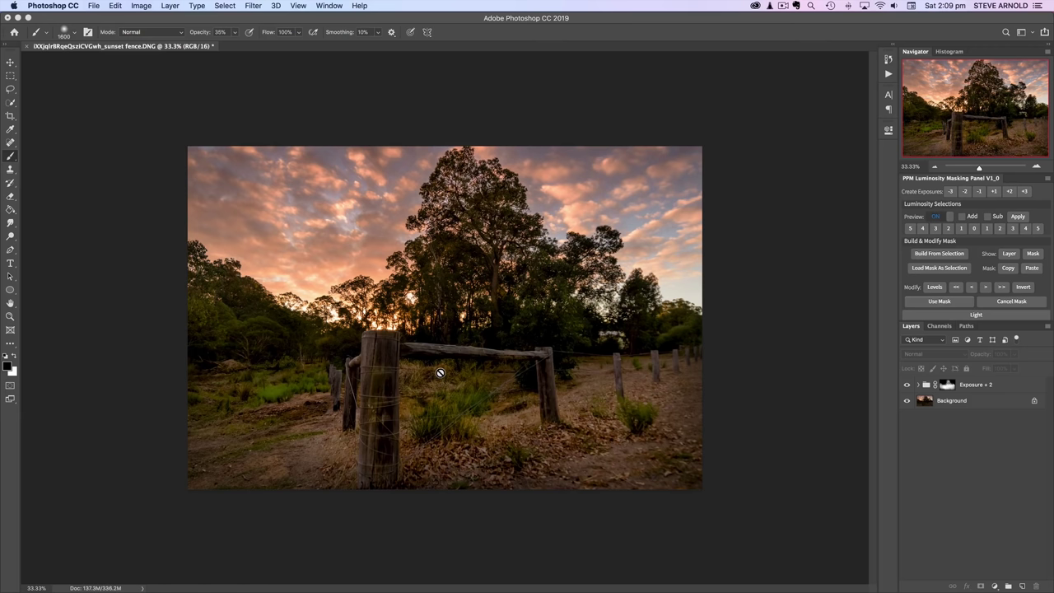
Expand the PPM panel's Colour section to reveal the Warm, Cool and Blue Sky options
scroll(975, 288, "down", 2)
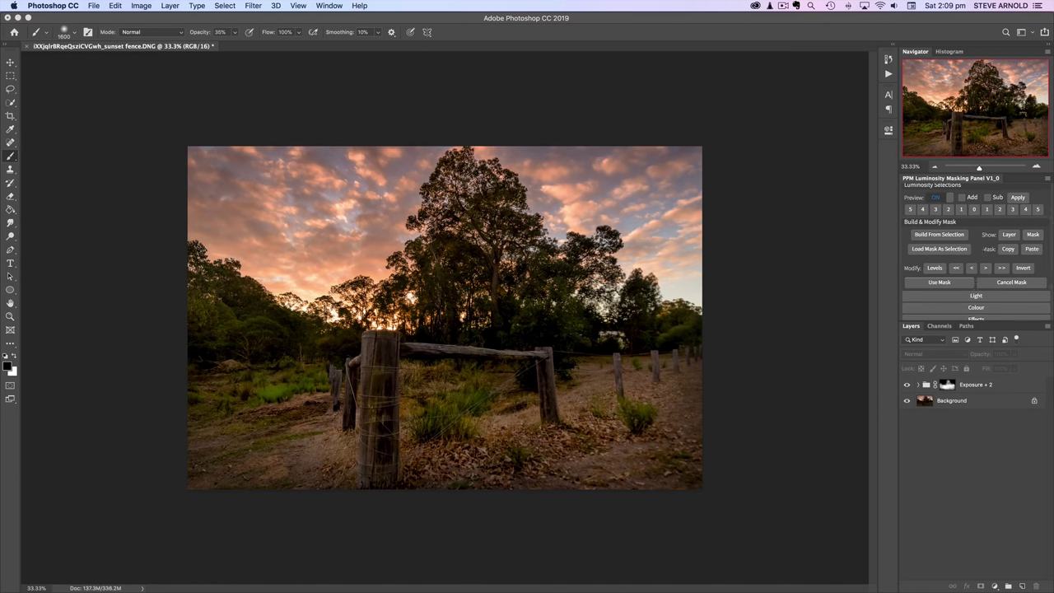
scroll(984, 254, "down", 3)
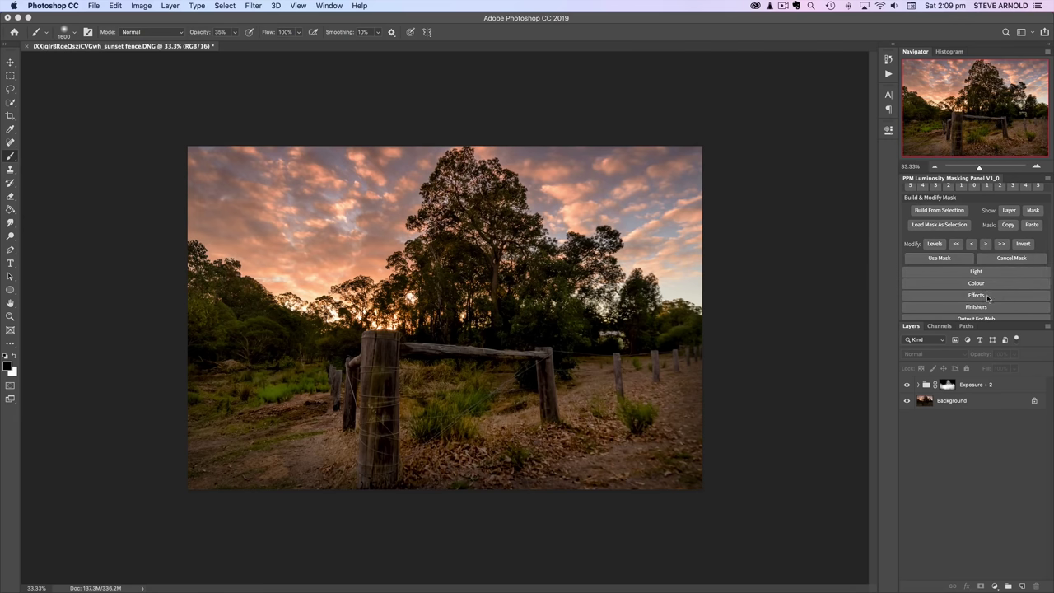
left_click(979, 284)
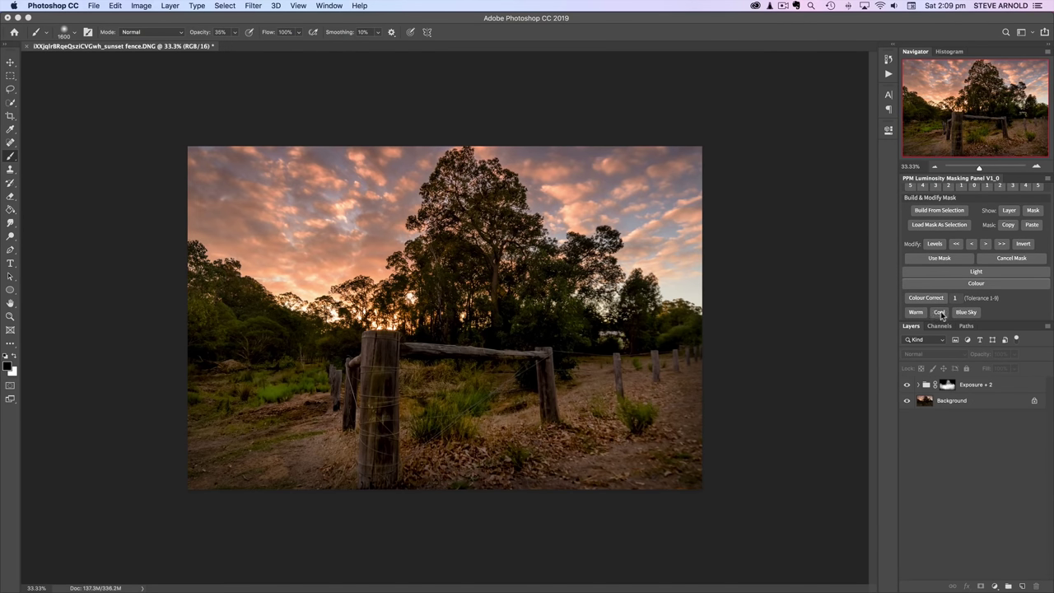
scroll(941, 313, "down", 1)
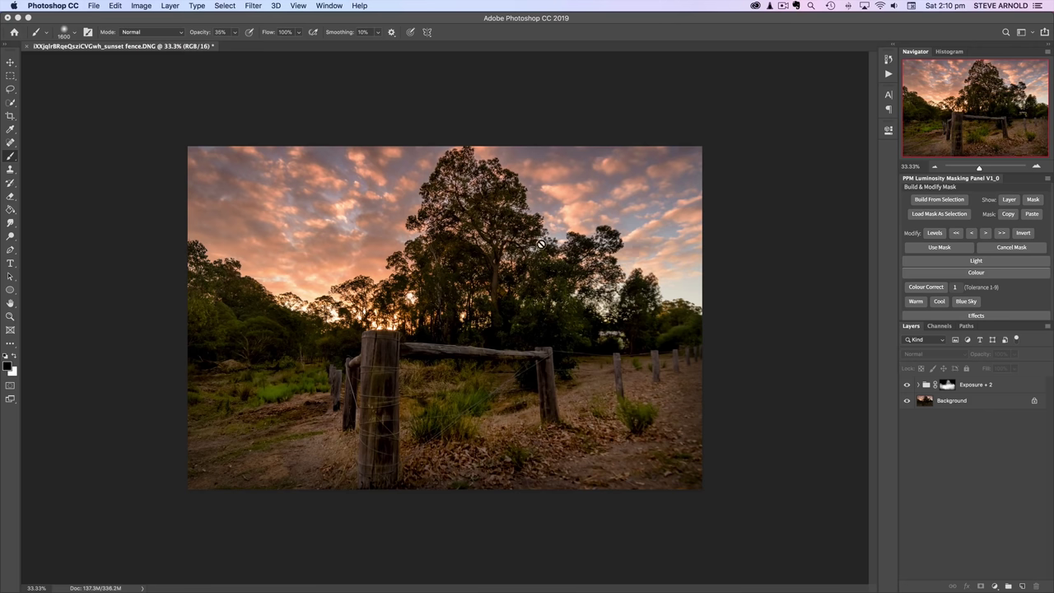
Load the level 3 luminosity selection with preview off and add a Cool filter through it
left_click(987, 258)
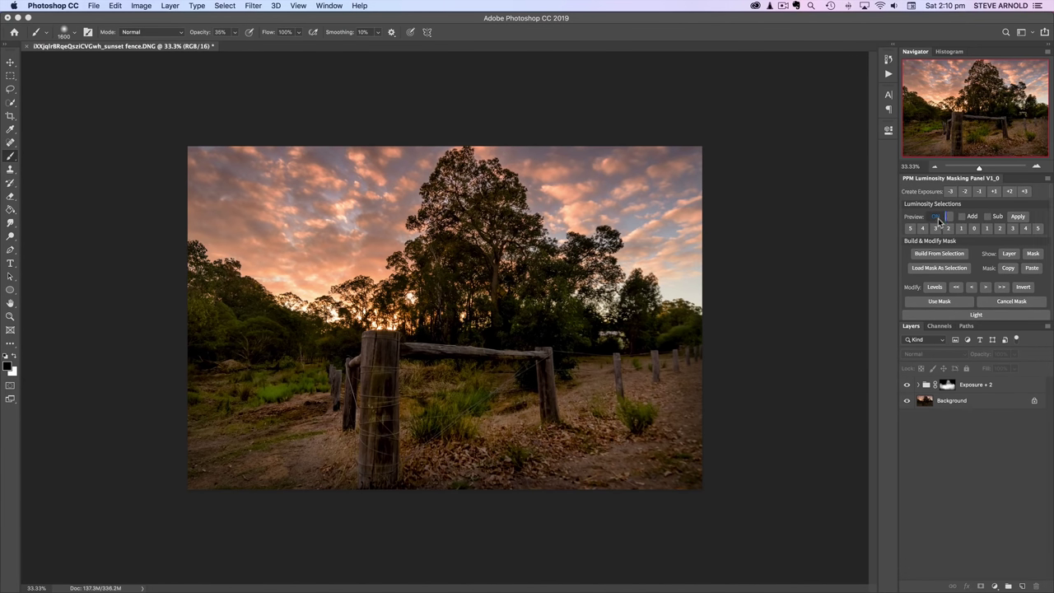
left_click(937, 217)
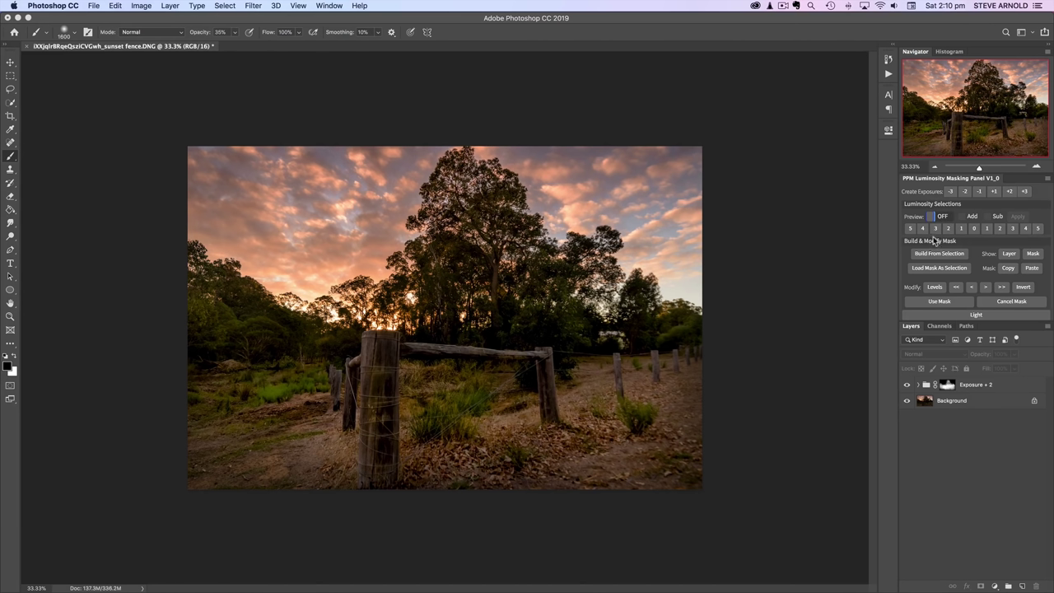
left_click(935, 229)
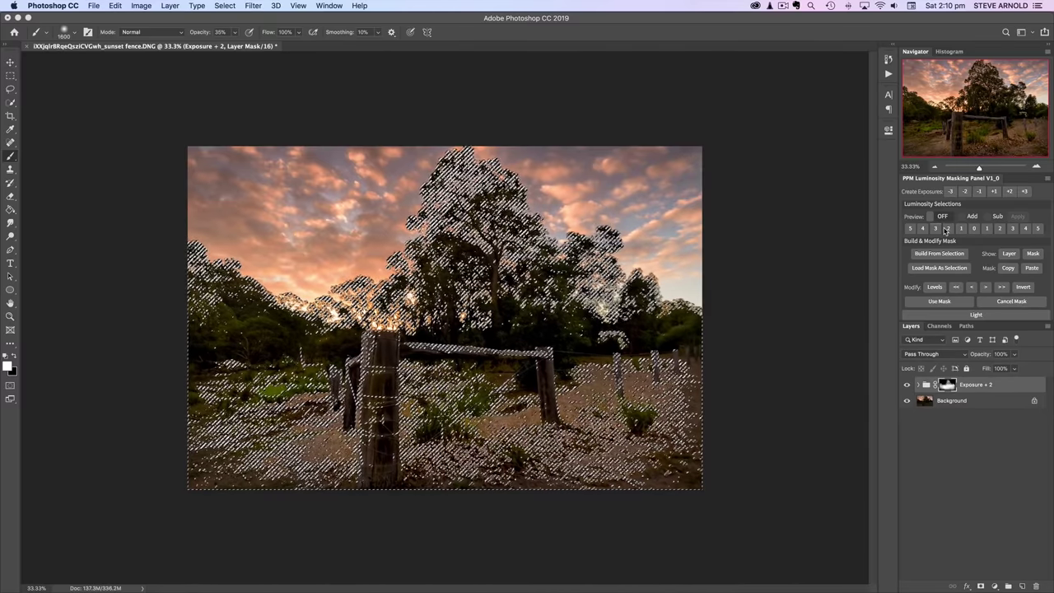
scroll(955, 246, "down", 3)
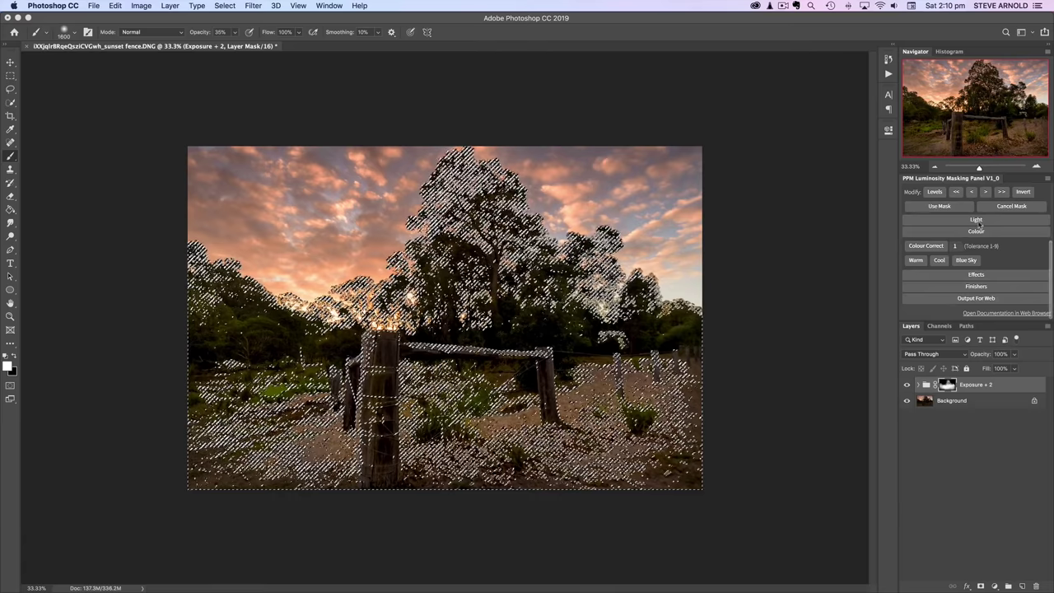
left_click(938, 260)
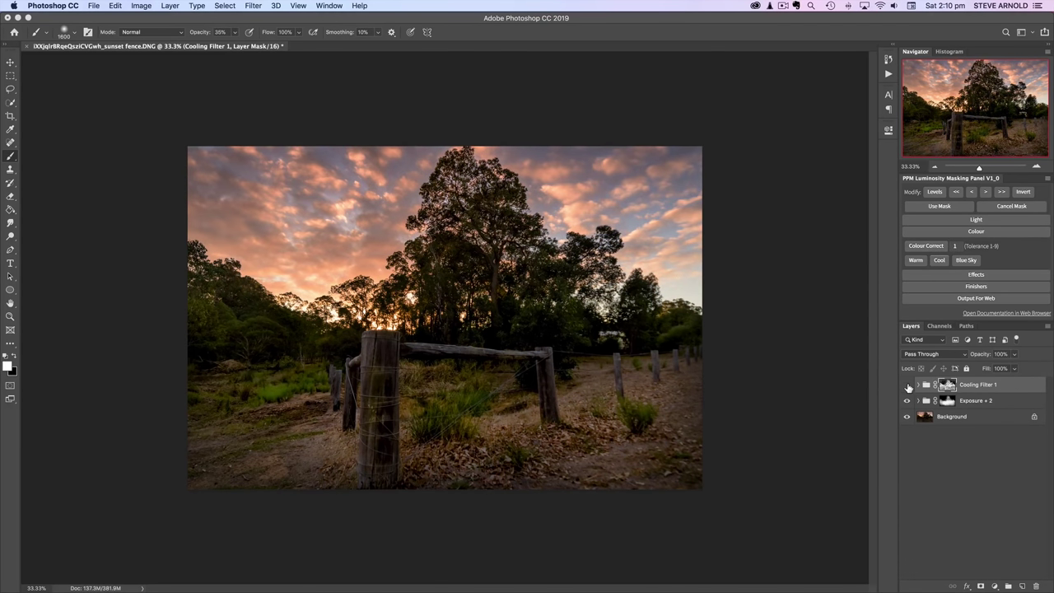
left_click(907, 384)
left_click(907, 385)
left_click(907, 384)
left_click(907, 384)
left_click(907, 384)
left_click(907, 384)
left_click(907, 385)
left_click(907, 385)
left_click(907, 385)
left_click(907, 384)
left_click(907, 385)
left_click(907, 385)
left_click(907, 384)
left_click(907, 384)
left_click(963, 469)
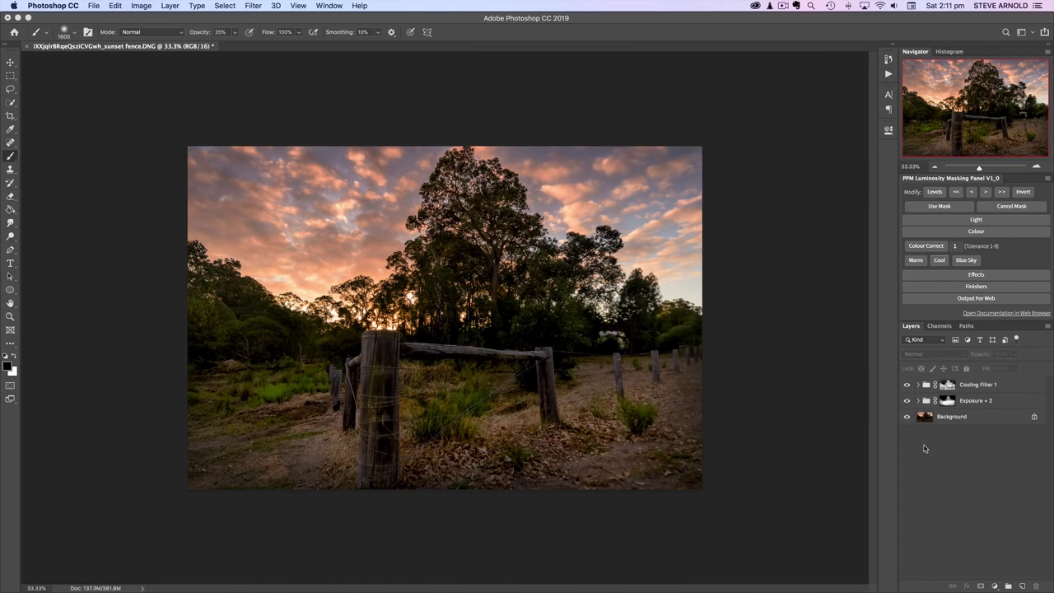
mouse_move(906, 385)
left_mouse_down()
mouse_move(906, 405)
mouse_move(906, 387)
left_mouse_up()
left_click(946, 385)
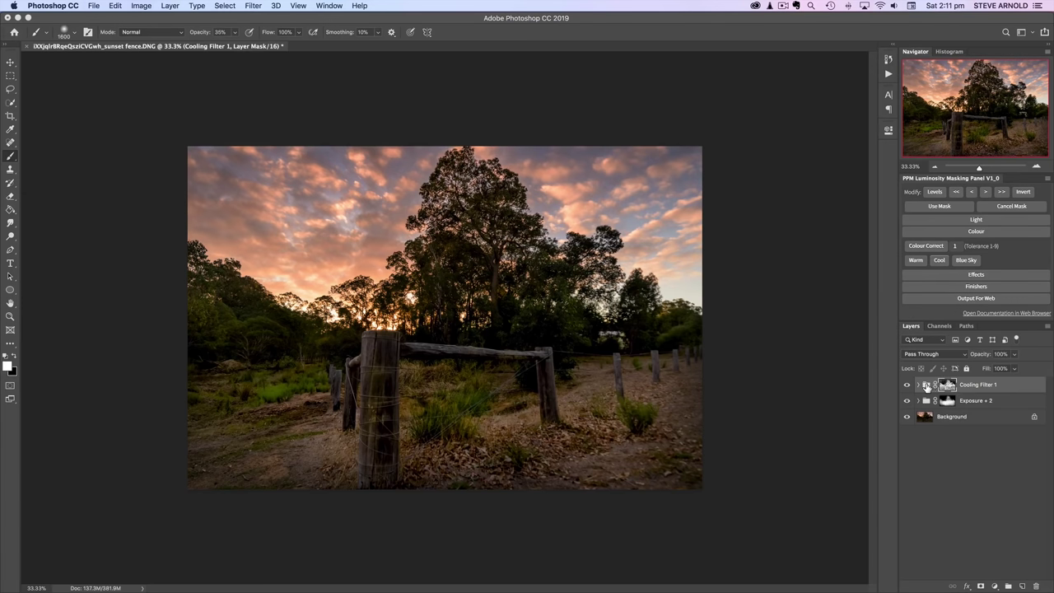
left_click(926, 386)
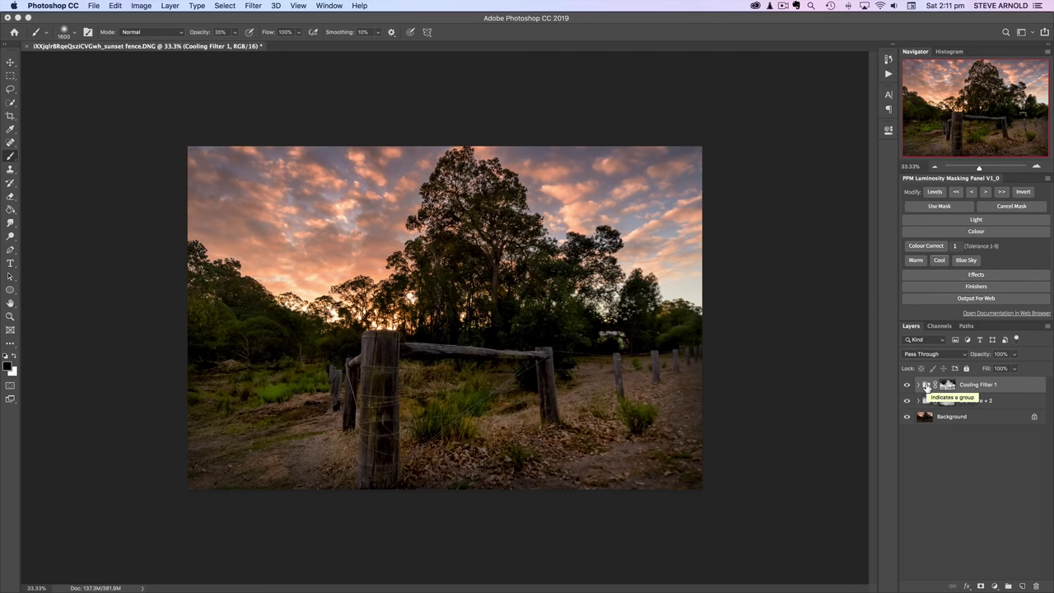
left_click(961, 459)
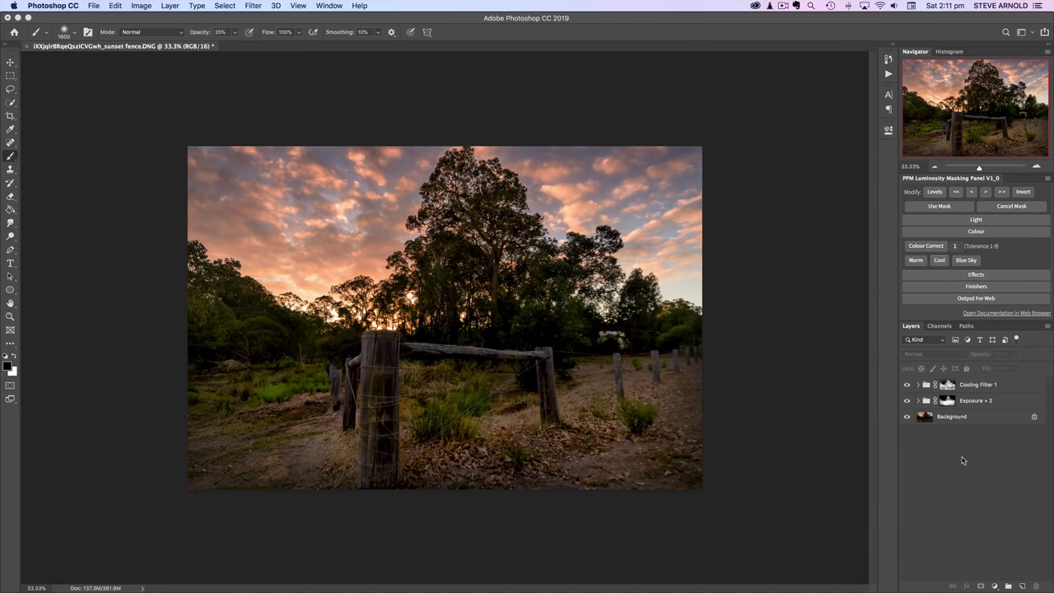
scroll(972, 199, "up", 3)
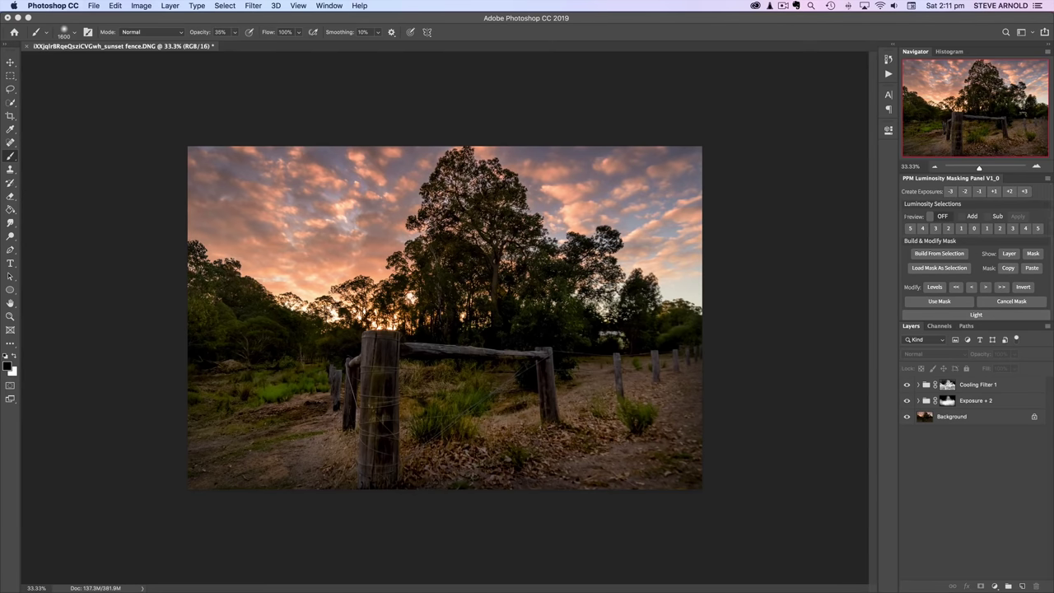
Load the level 3 luminosity selection and add a Lightening Curve 2 adjustment
left_click(936, 230)
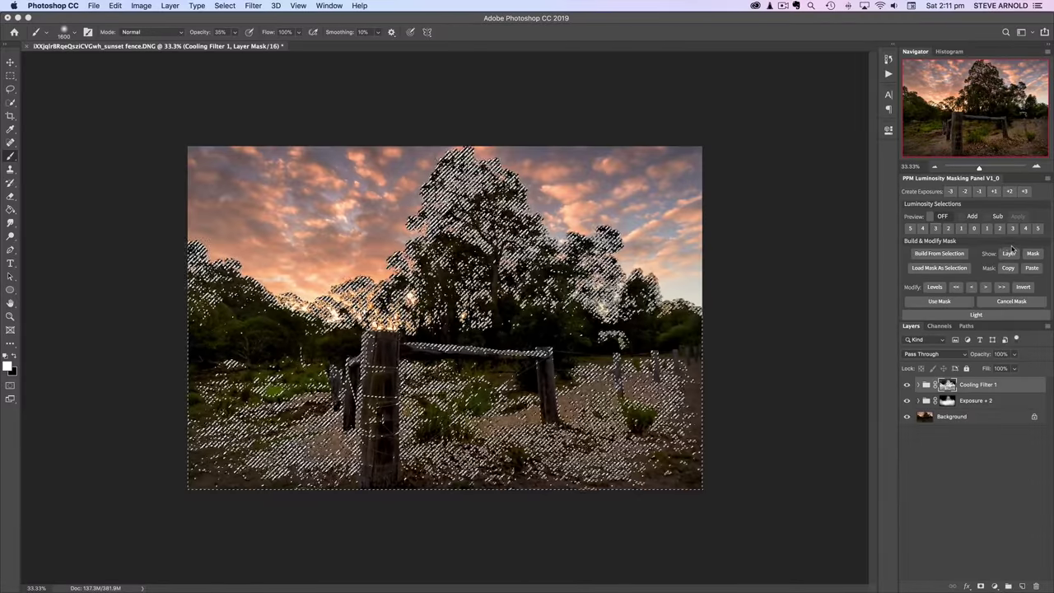
scroll(987, 262, "down", 3)
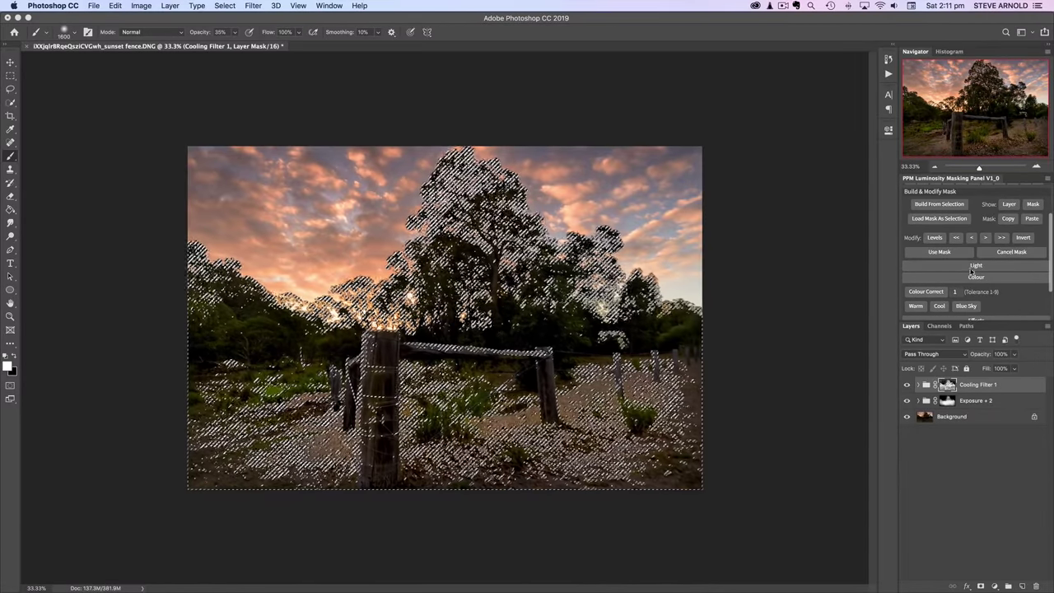
left_click(972, 266)
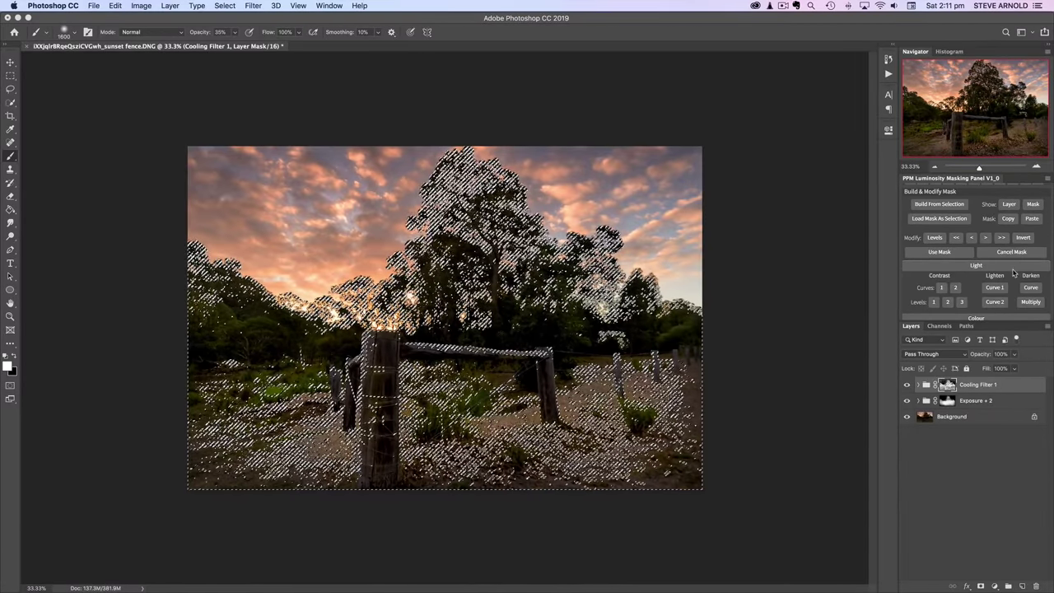
scroll(994, 288, "down", 1)
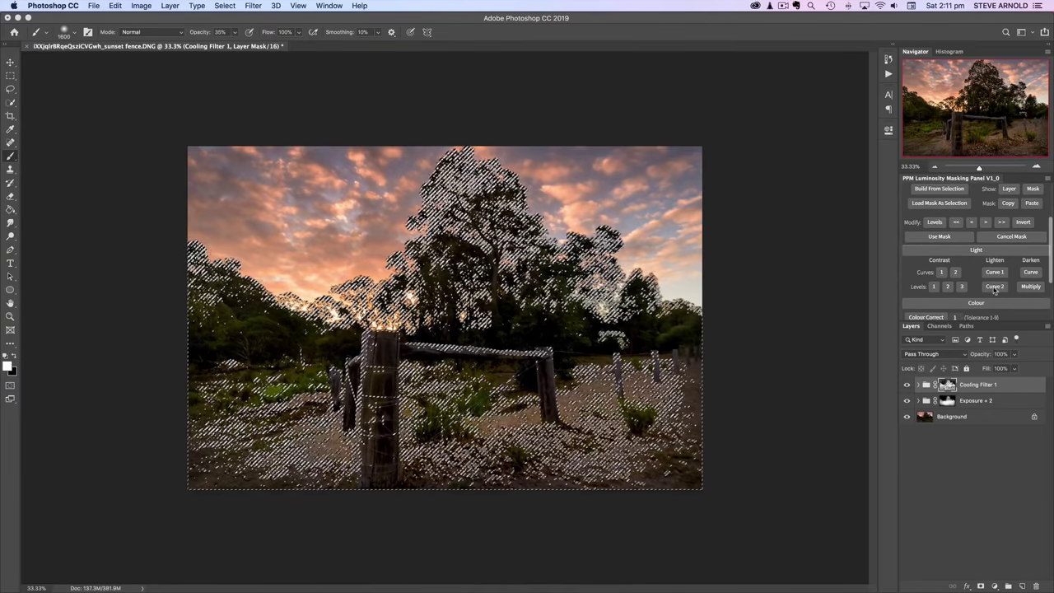
left_click(995, 287)
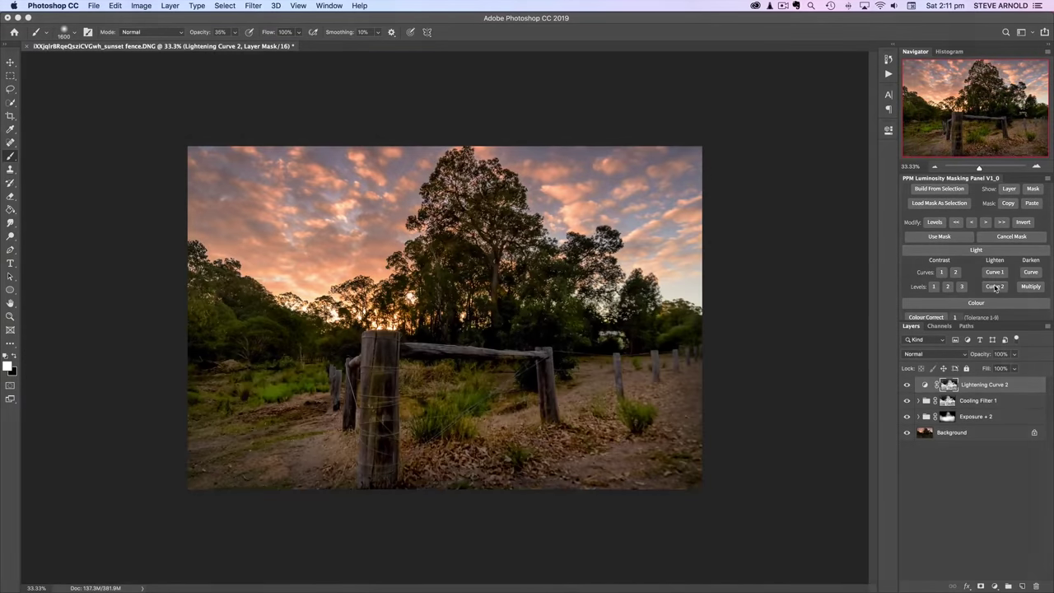
left_click(994, 287)
Raise the Lightening Curve 2 midpoint so input 123 maps to output 175
double_click(925, 386)
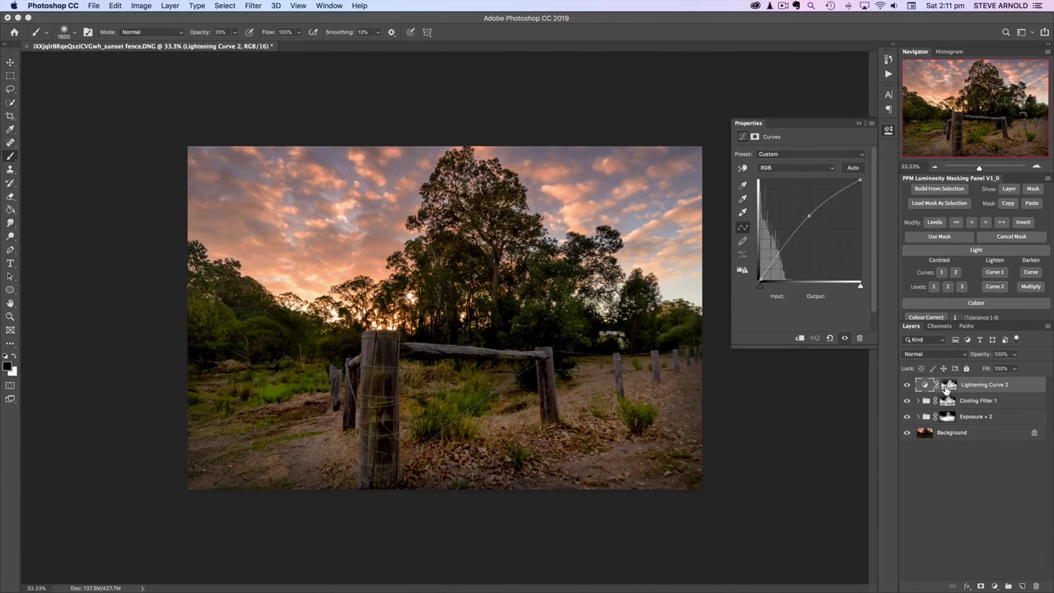
left_click(947, 385)
left_click(923, 387)
mouse_move(809, 216)
left_mouse_down()
mouse_move(807, 198)
mouse_move(808, 212)
left_mouse_up()
Toggle Lightening Curve 2 off and on to compare, leaving it visible
left_click(907, 385)
left_click(908, 385)
left_click(908, 384)
left_click(908, 384)
left_click(909, 384)
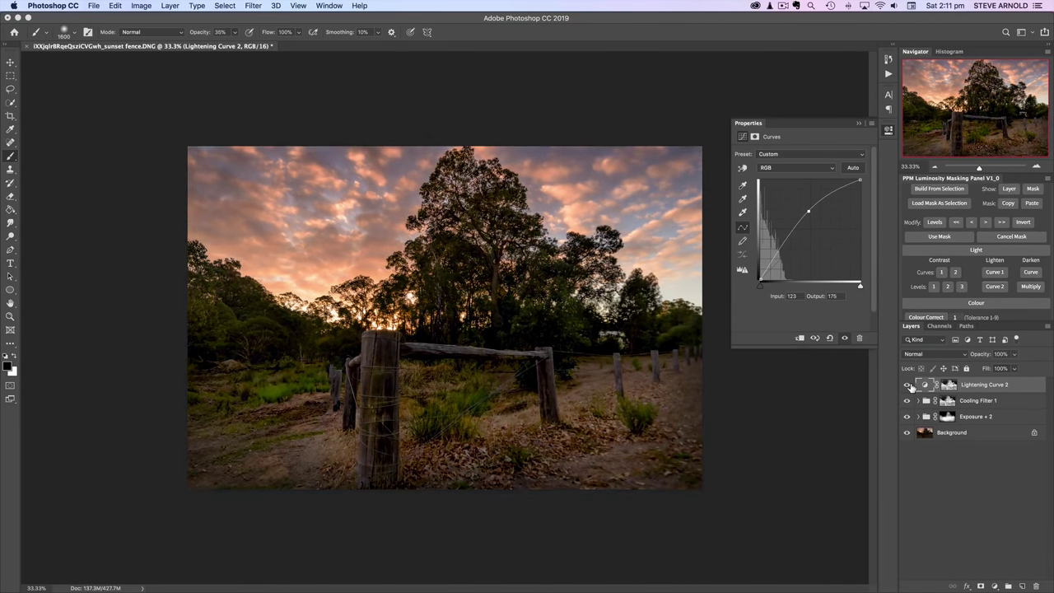
left_click(908, 384)
left_click(909, 384)
left_click(909, 384)
left_click(909, 385)
left_click(909, 385)
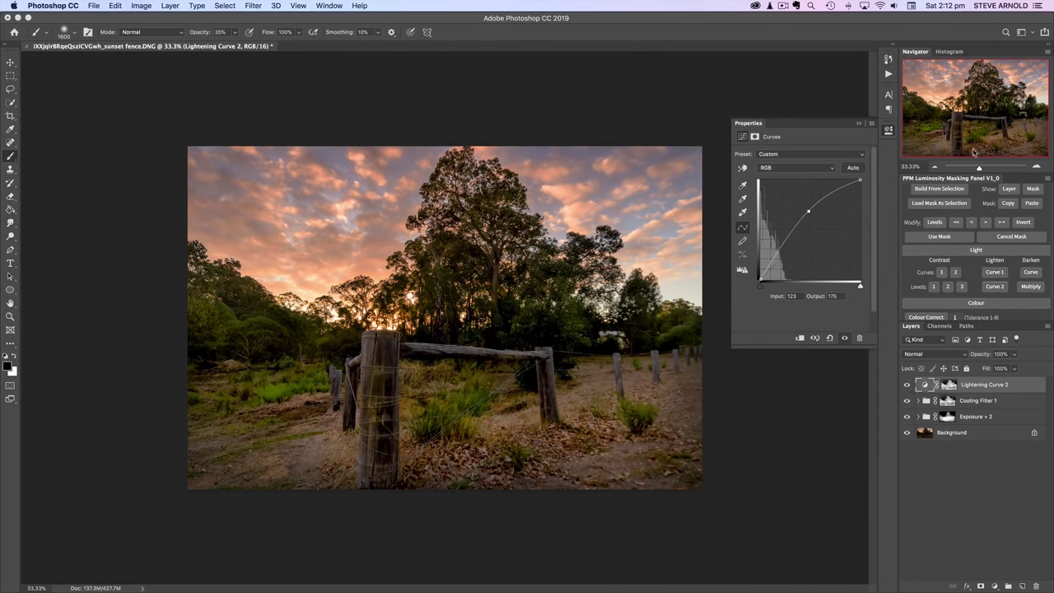
Zoom the photo out and back in, close Properties, and deselect Lightening Curve 2
left_click(936, 167)
left_click(936, 167)
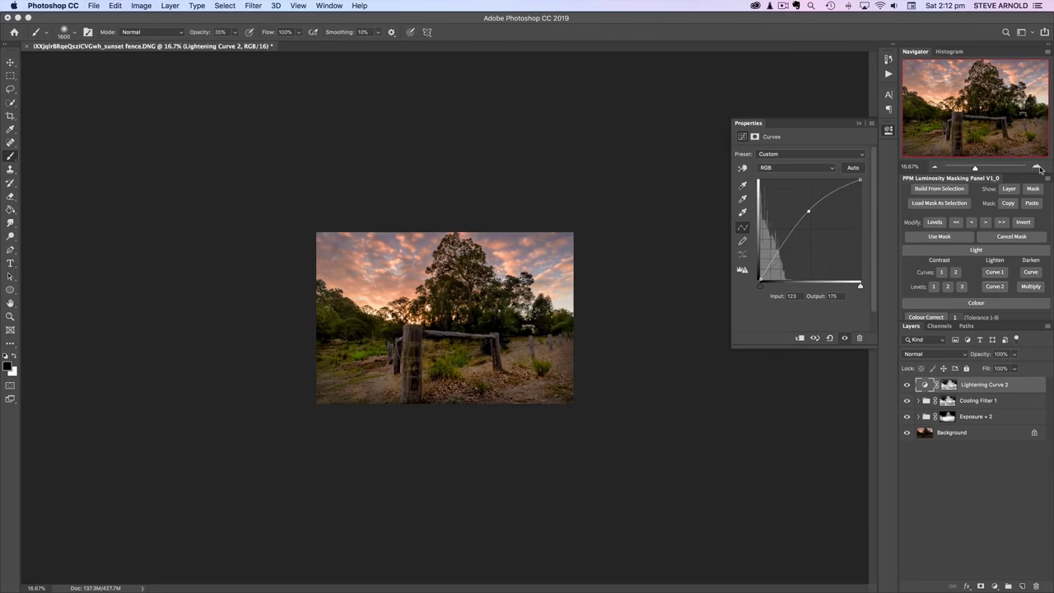
left_click(1039, 169)
left_click(1039, 169)
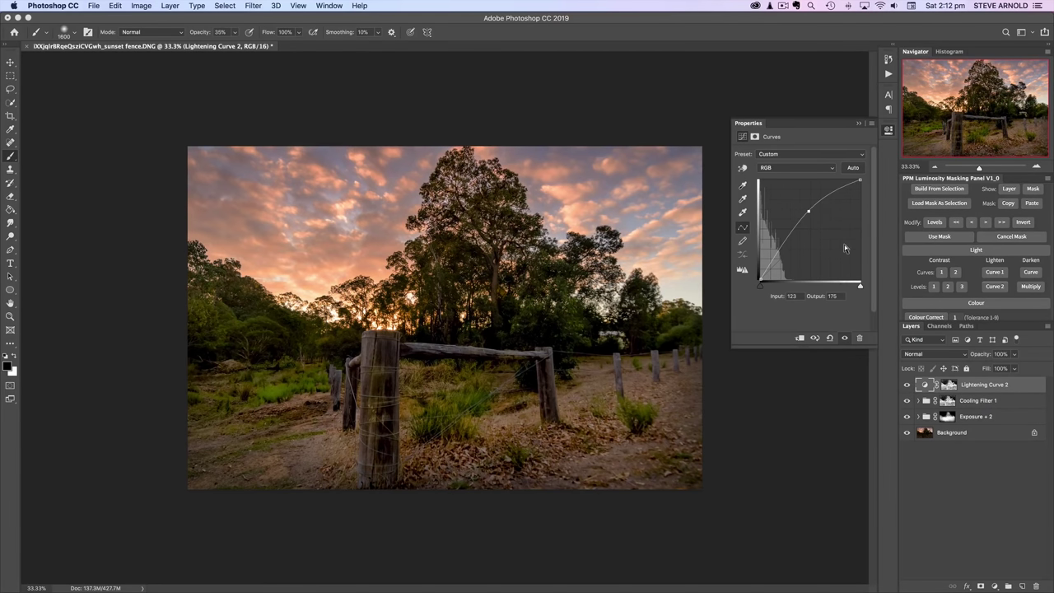
left_click(887, 133)
left_click(952, 488)
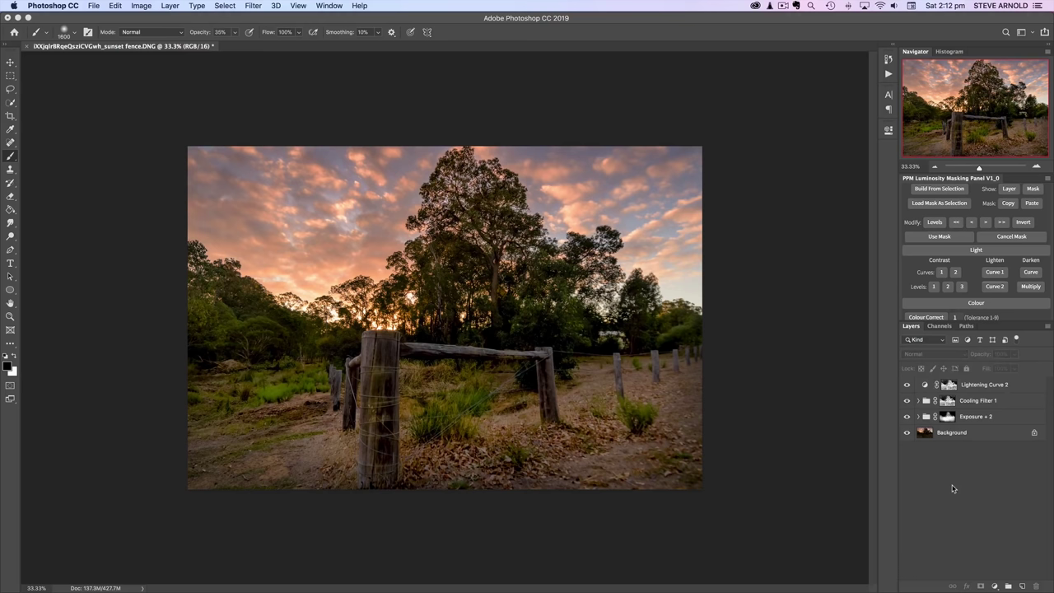
Add a masked Levels 1 adjustment with white point 240 and midtones 0.72
left_click(934, 286)
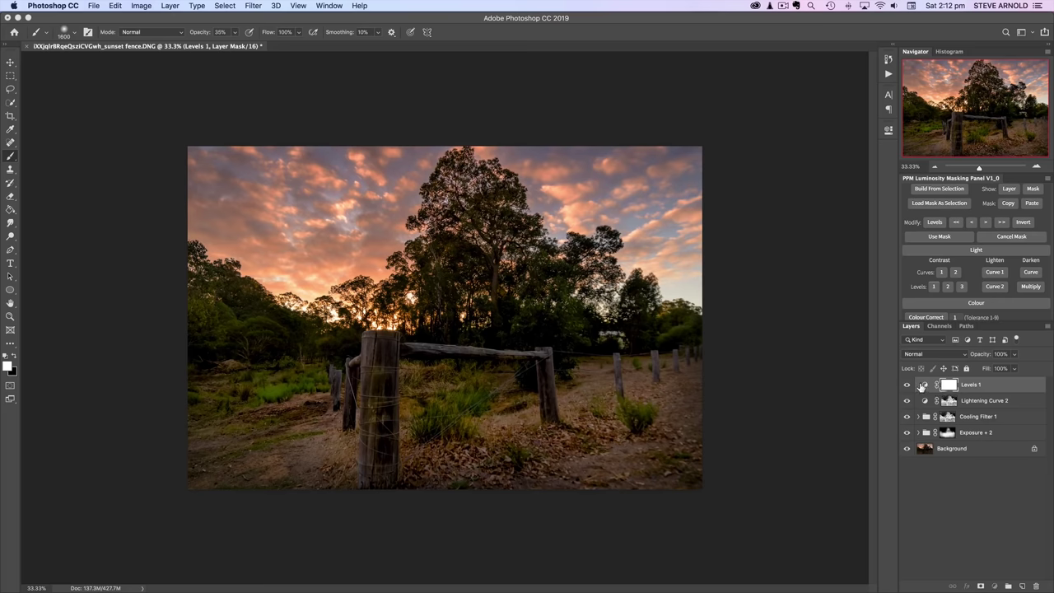
double_click(922, 385)
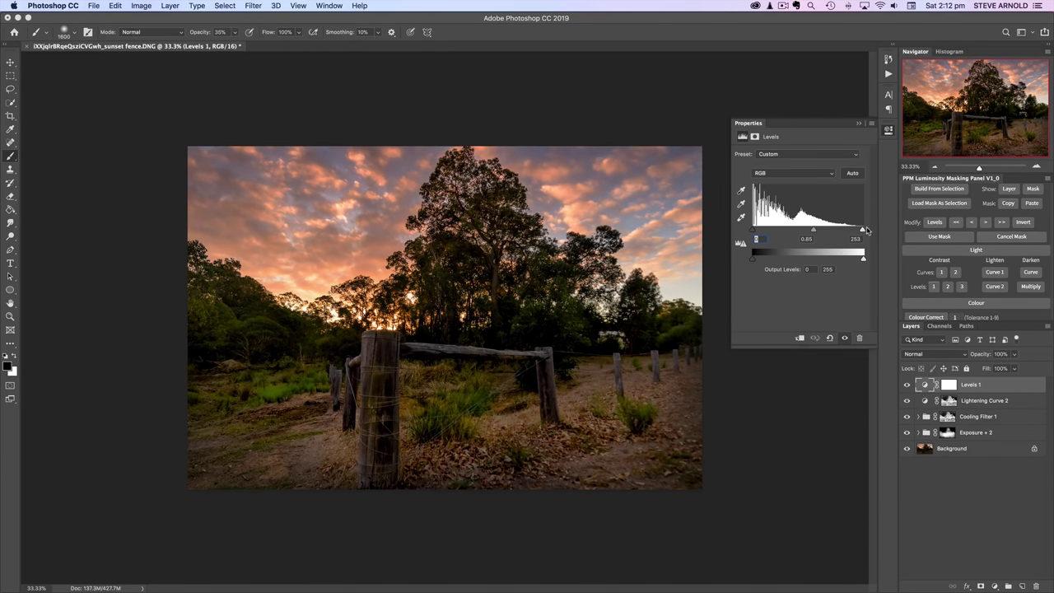
left_click_drag(861, 231, 815, 233)
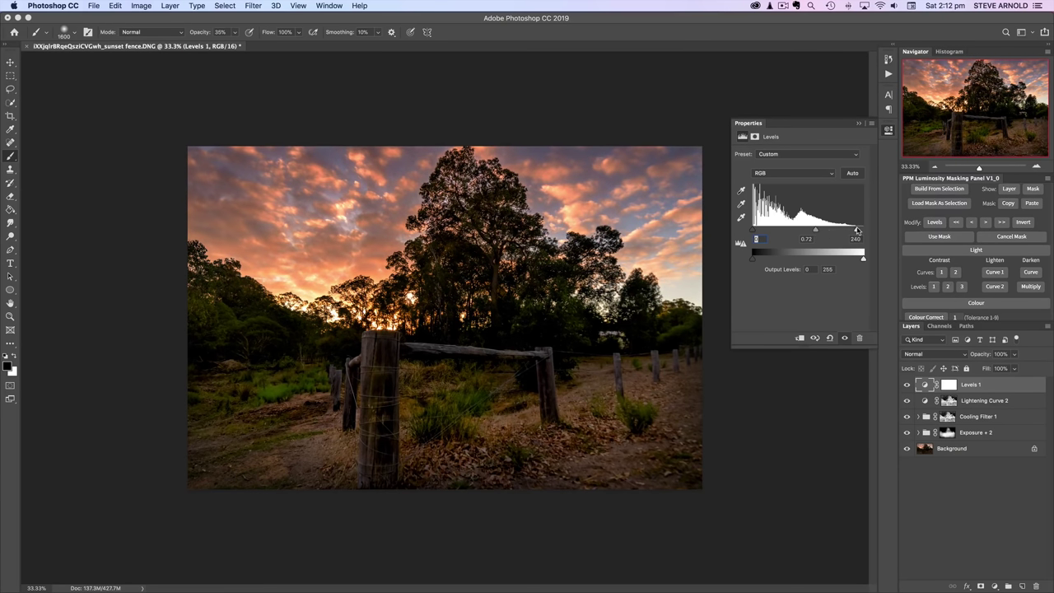
Toggle Levels 1 visibility repeatedly to compare the deeper sky with the original
left_click(905, 385)
left_click(905, 385)
left_click(905, 385)
left_click(906, 385)
left_click(905, 385)
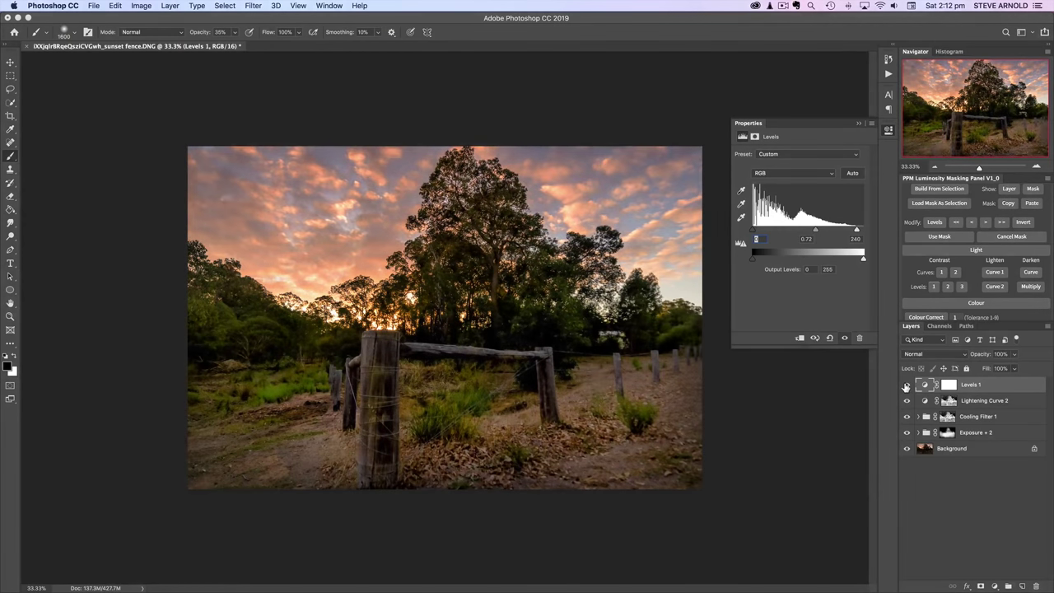
left_click(906, 385)
left_click(905, 385)
left_click(906, 385)
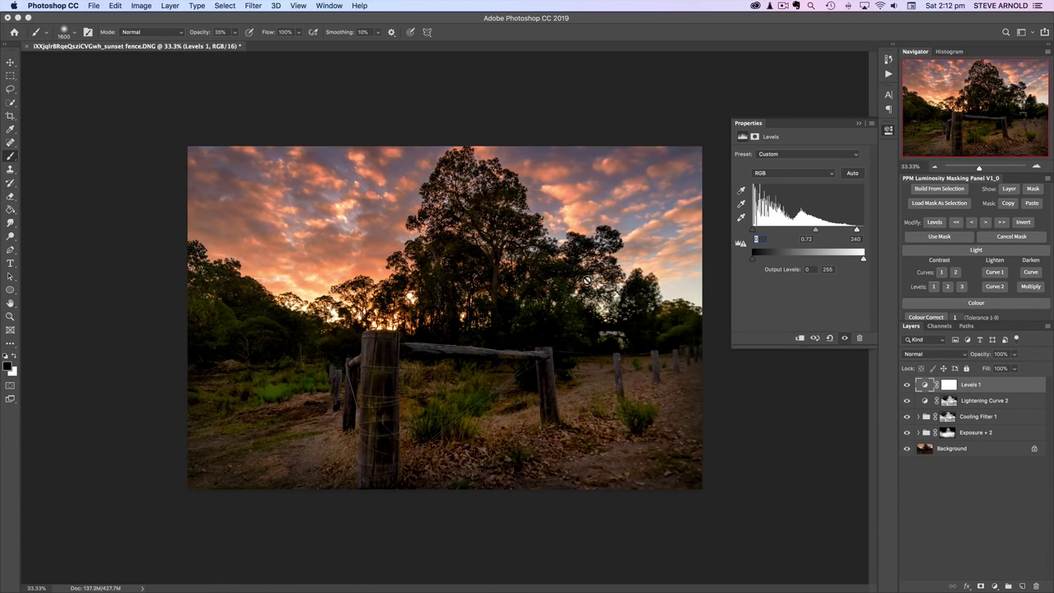
Invert the Levels 1 mask to black, then preview and build a light-tones luminosity mask
left_click(949, 384)
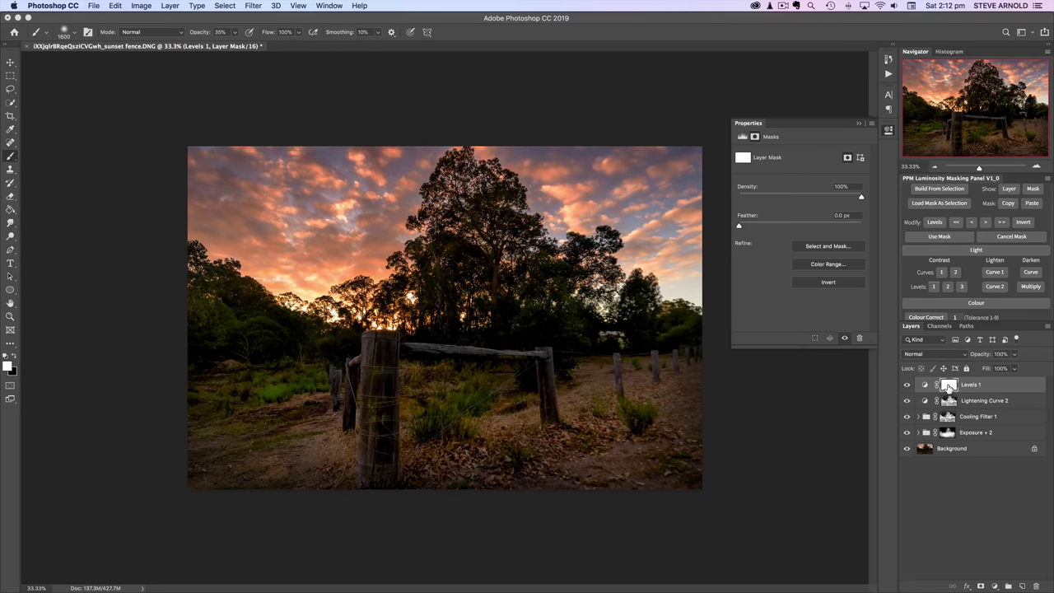
key("super+i")
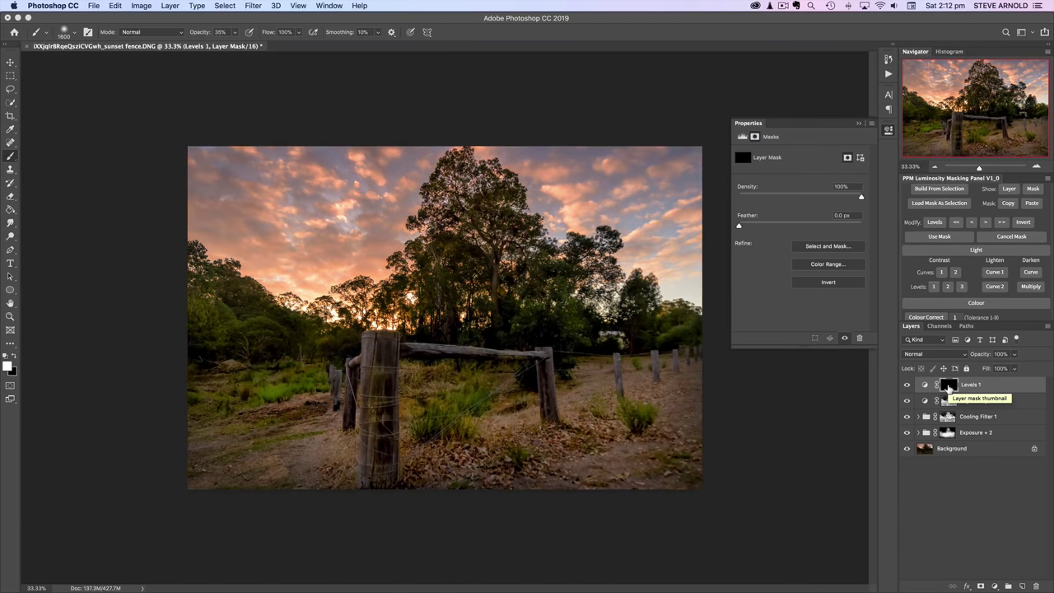
left_click(924, 386)
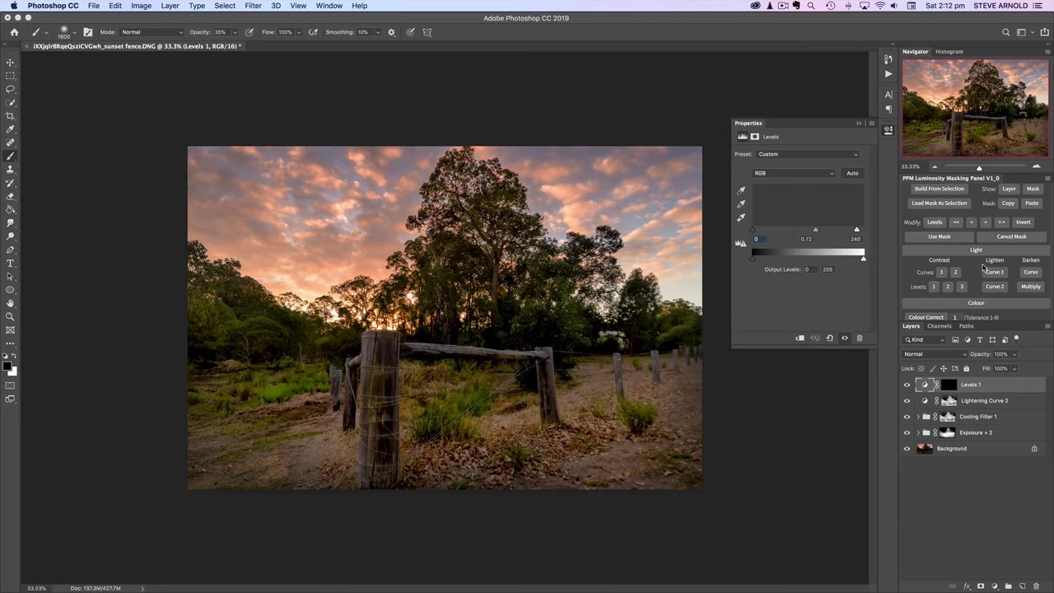
scroll(984, 266, "up", 3)
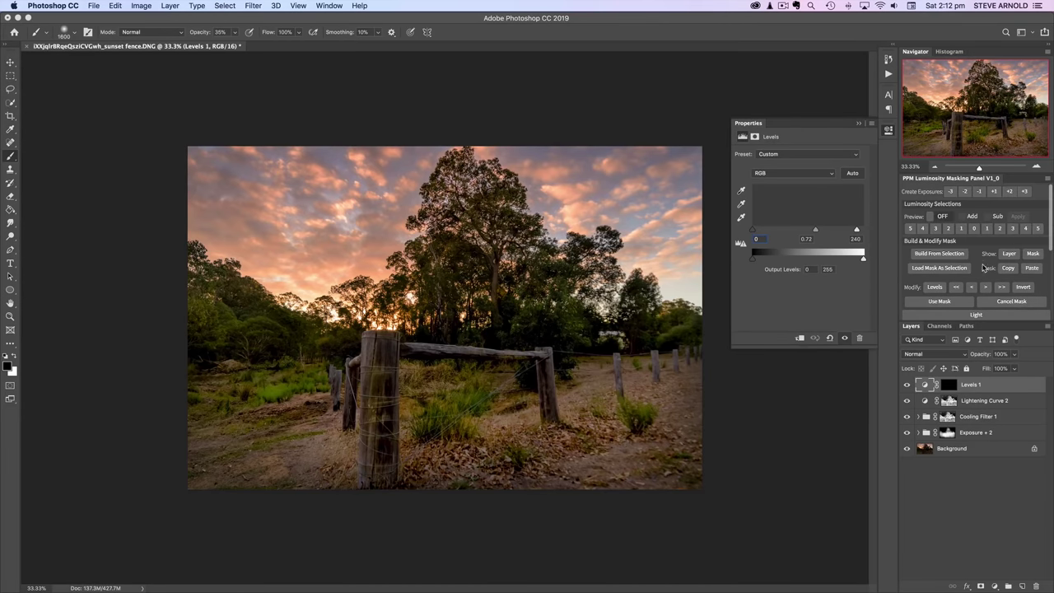
left_click(887, 135)
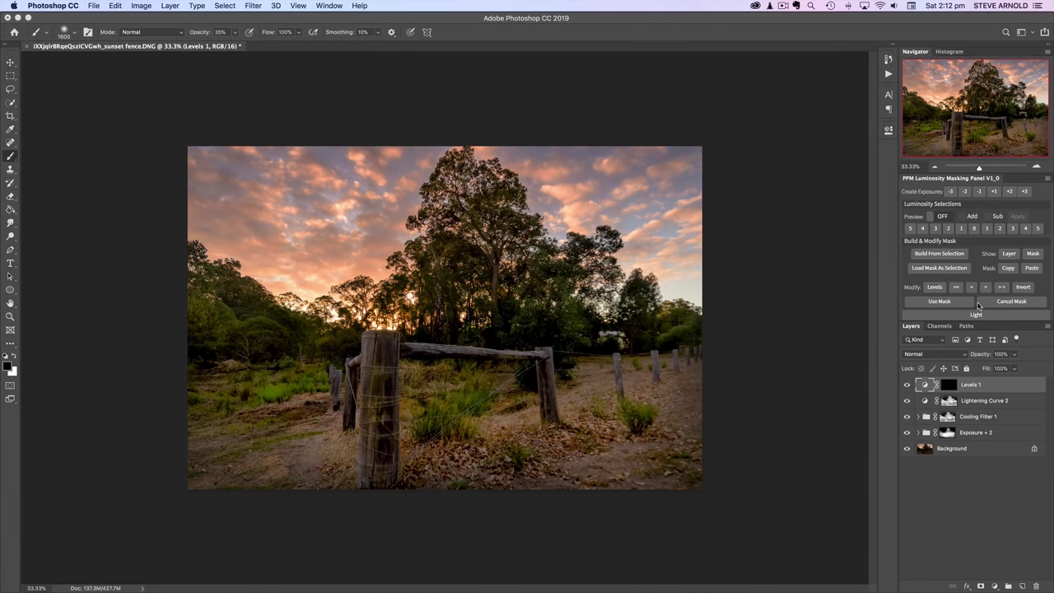
left_click(944, 217)
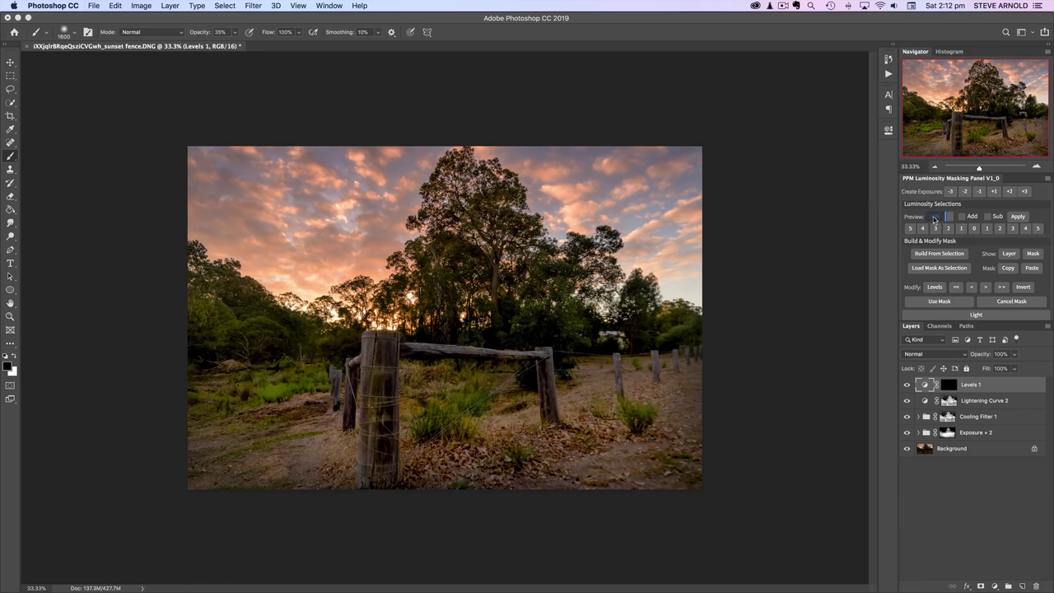
left_click(986, 229)
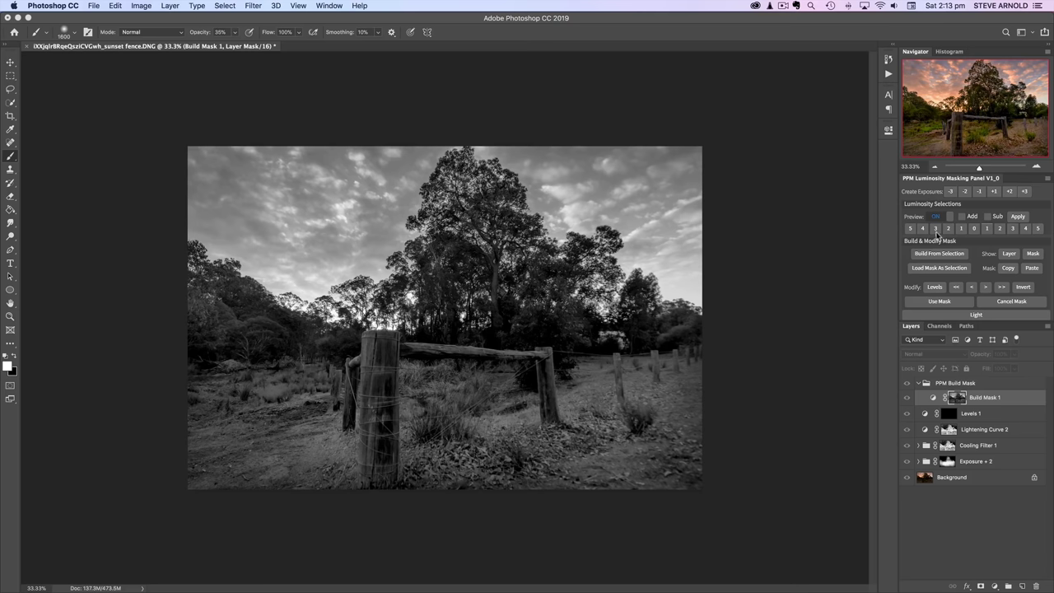
Load the light-tones mask as a hidden-edge selection, paint it in at 60% opacity, and compare Levels 1
left_click(939, 302)
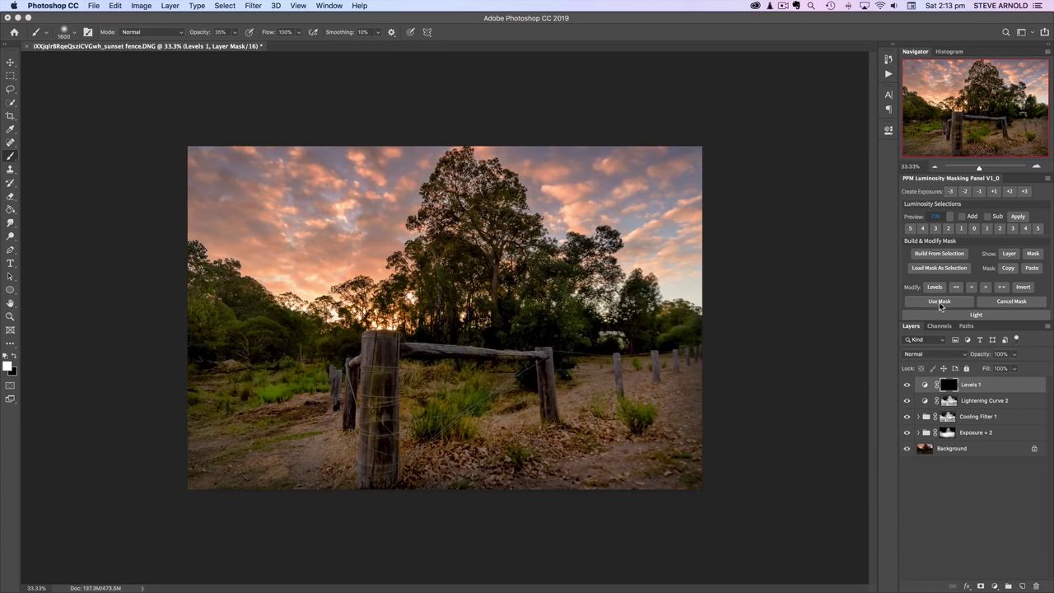
key("super+h")
key("6")
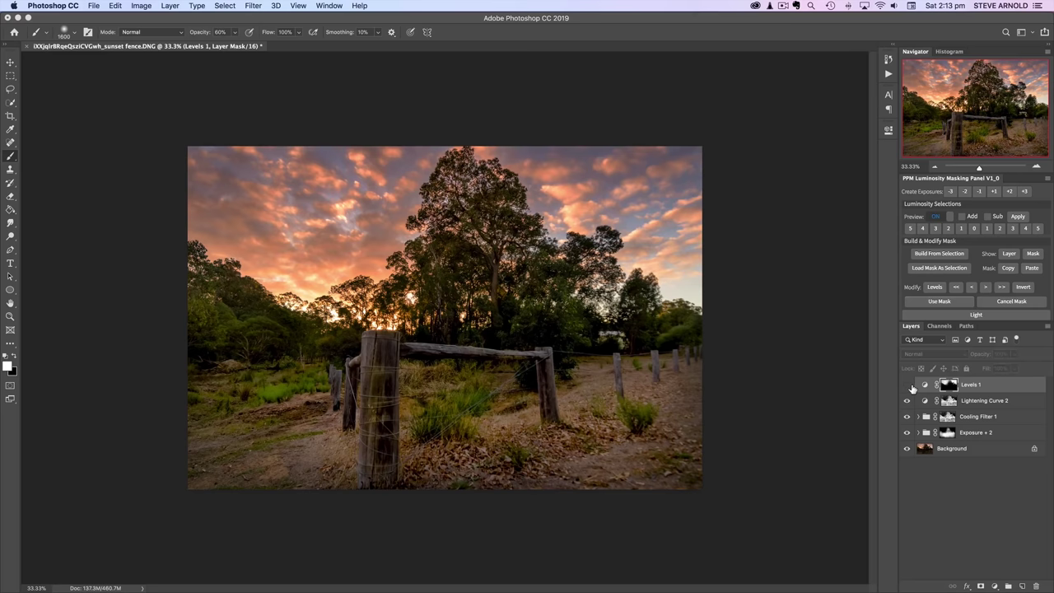
left_click(907, 384)
left_click(907, 385)
left_click(907, 385)
left_click(907, 385)
left_click(965, 476)
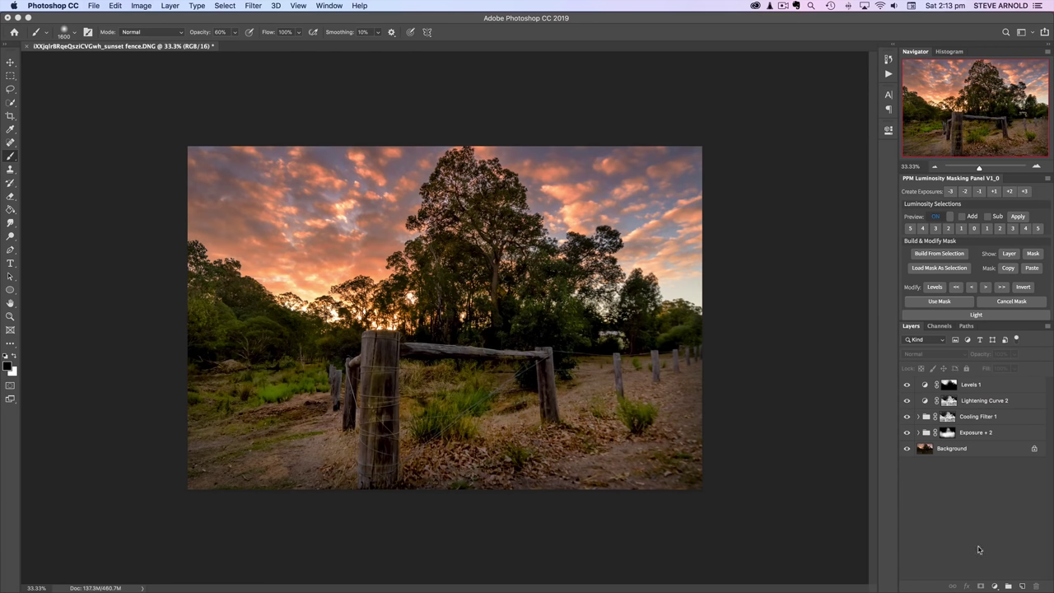
Add a Curves 1 layer pulling input 137 down to output 108, comparing it on and off
left_click(993, 585)
left_click(1000, 446)
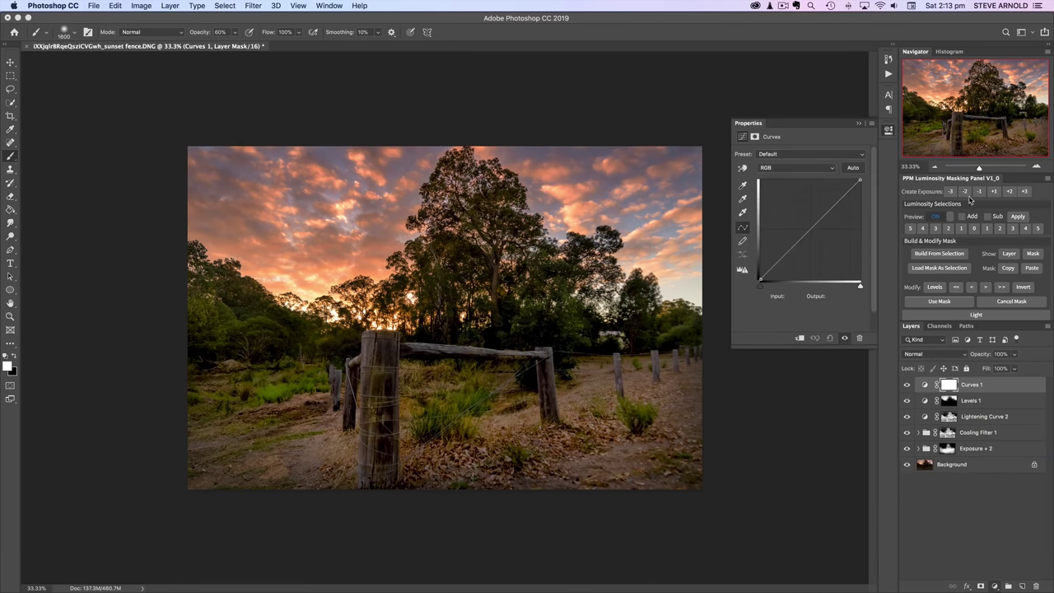
left_click_drag(814, 224, 813, 236)
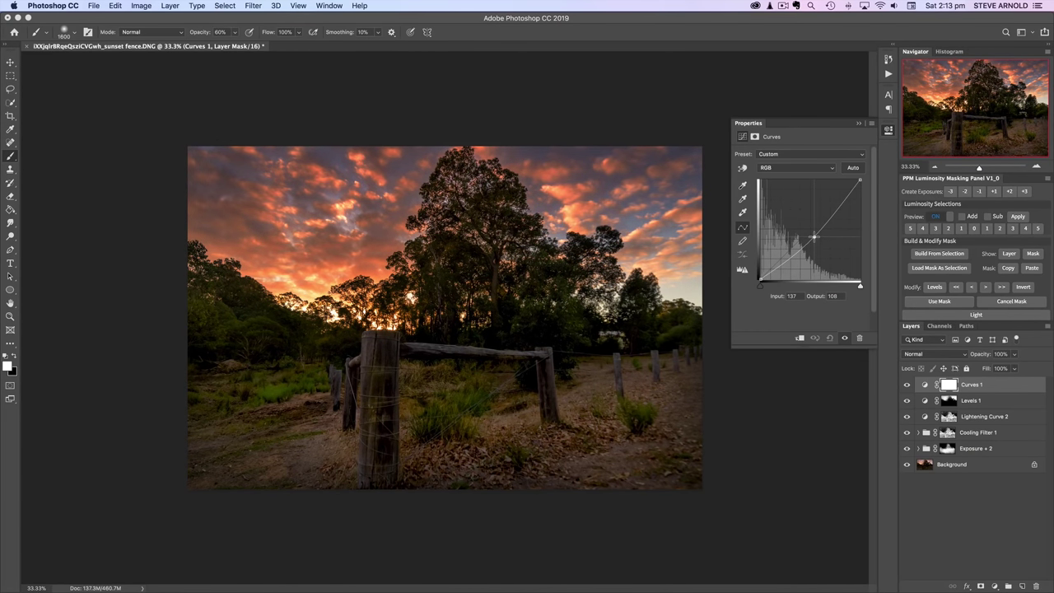
left_click(907, 384)
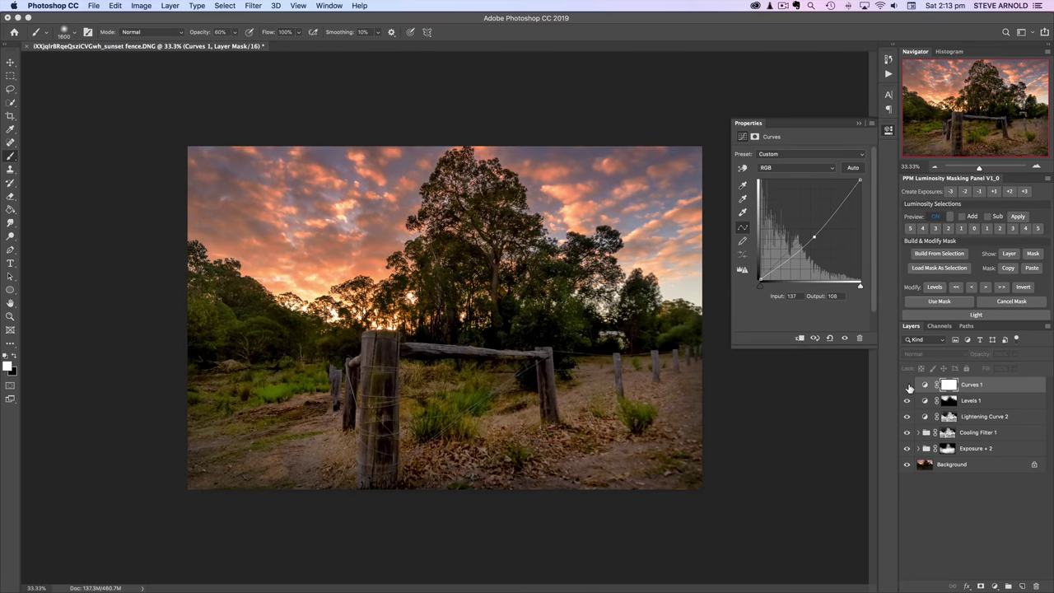
left_click(907, 384)
Invert the Curves 1 mask to black so the darkening is hidden
left_click(949, 385)
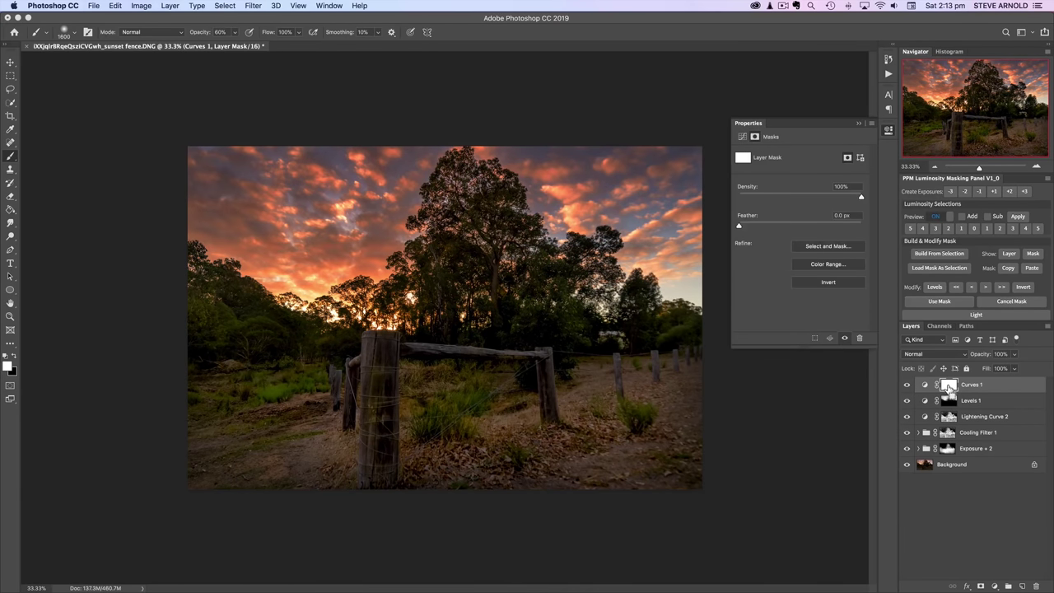
key("super+i")
left_click(888, 132)
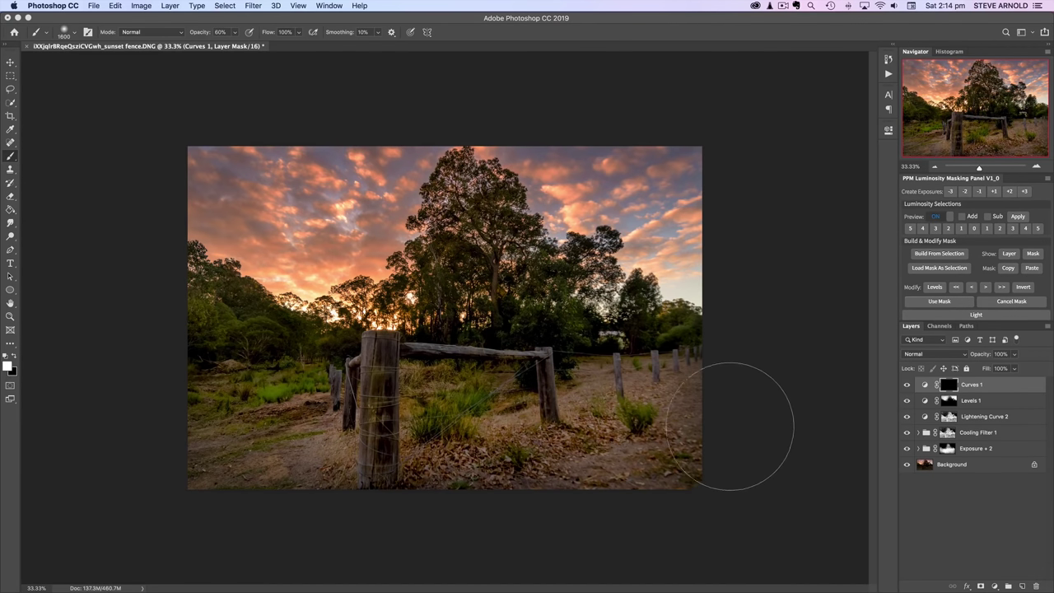
Paint the Curves 1 mask at brush size 1300 over the lower-left foreground and ground beyond the fence, then shrink the brush to 600
key("bracketleft")
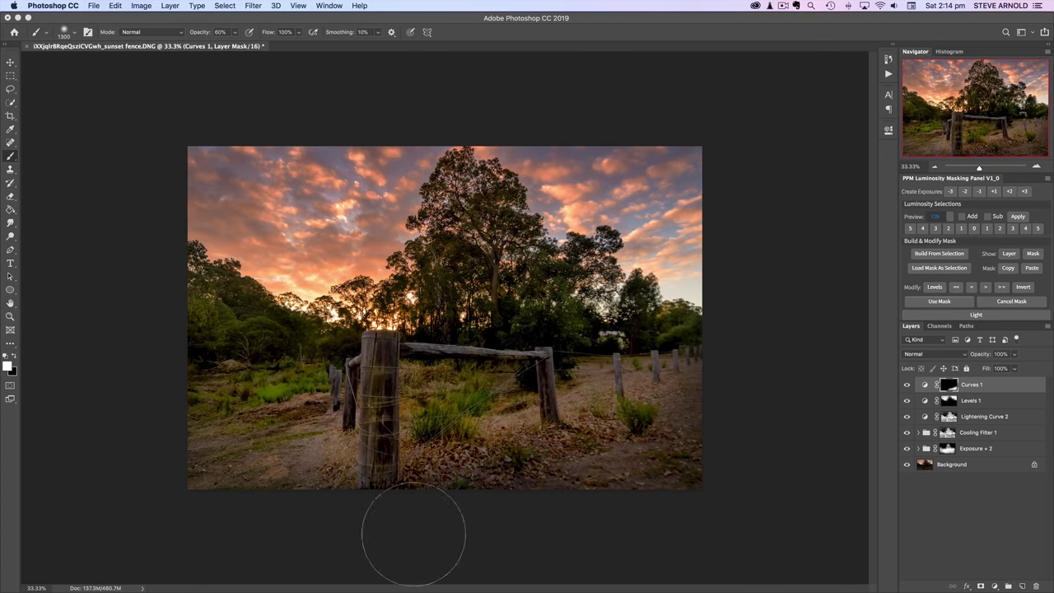
left_click_drag(279, 518, 276, 412)
mouse_move(316, 488)
left_mouse_down()
mouse_move(283, 425)
mouse_move(299, 475)
mouse_move(175, 470)
mouse_move(251, 433)
mouse_move(147, 482)
mouse_move(256, 406)
mouse_move(327, 481)
mouse_move(369, 451)
mouse_move(352, 391)
mouse_move(332, 374)
mouse_move(366, 460)
mouse_move(351, 367)
left_mouse_up()
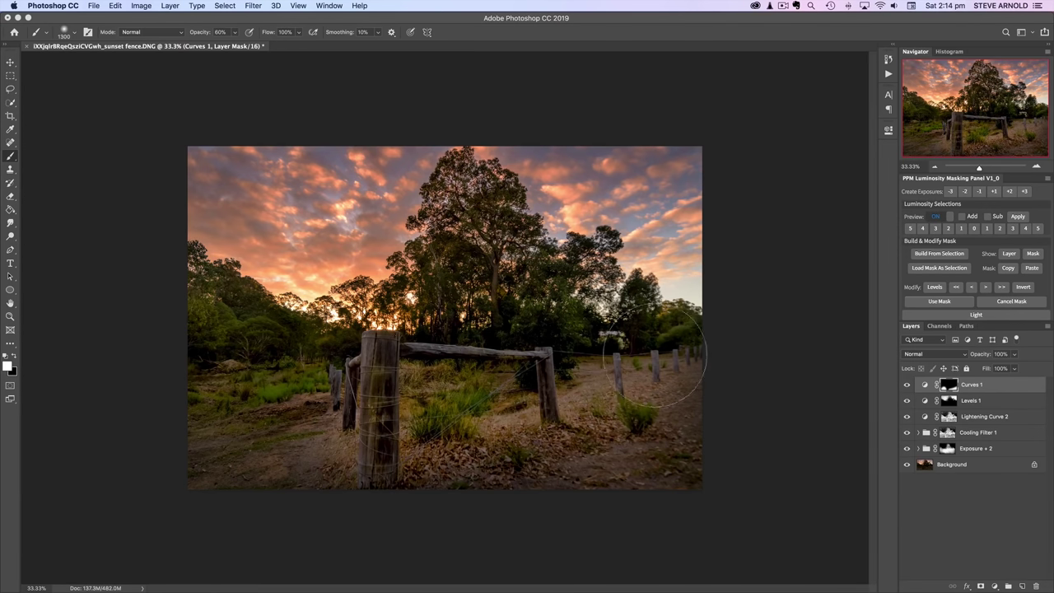
mouse_move(525, 498)
left_mouse_down()
mouse_move(221, 414)
mouse_move(290, 382)
mouse_move(219, 402)
mouse_move(293, 395)
left_mouse_up()
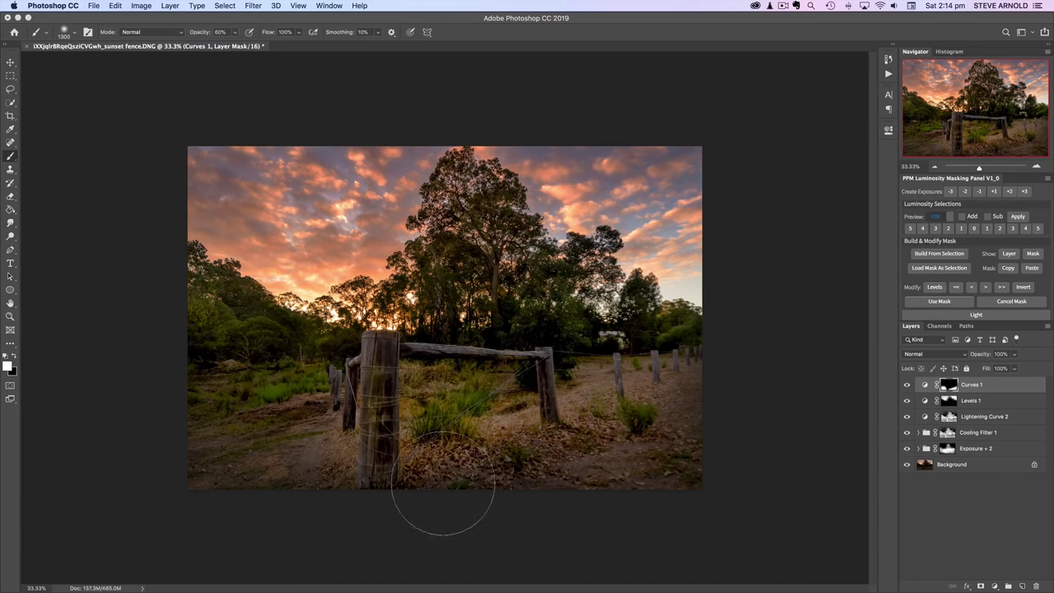
mouse_move(631, 482)
left_mouse_down()
mouse_move(426, 410)
mouse_move(502, 412)
left_mouse_up()
key("bracketleft")
key("bracketleft")
key("bracketleft")
key("bracketleft")
key("bracketleft")
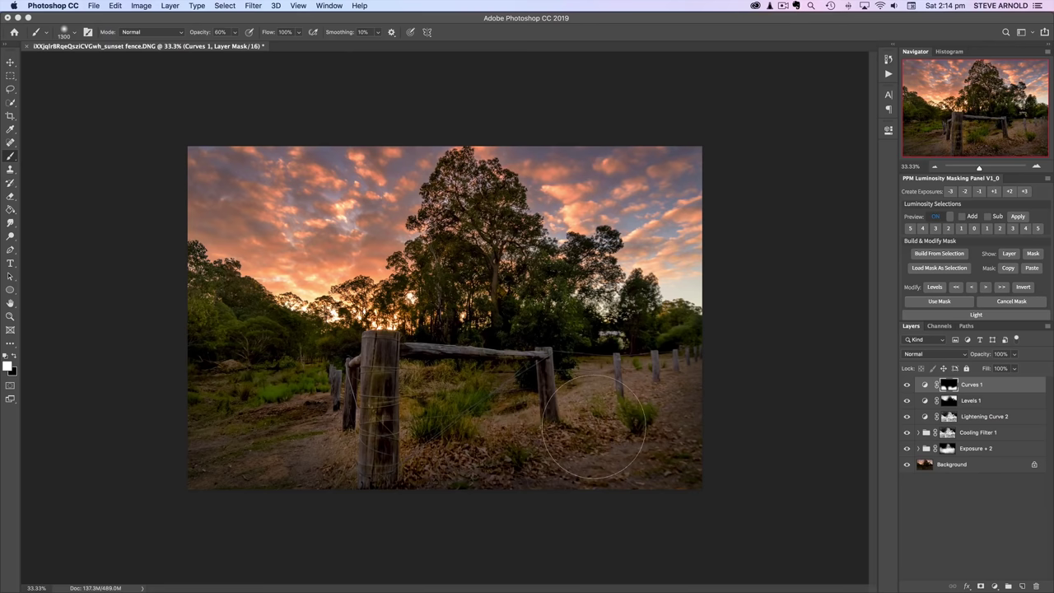
key("bracketleft")
key("bracketleft")
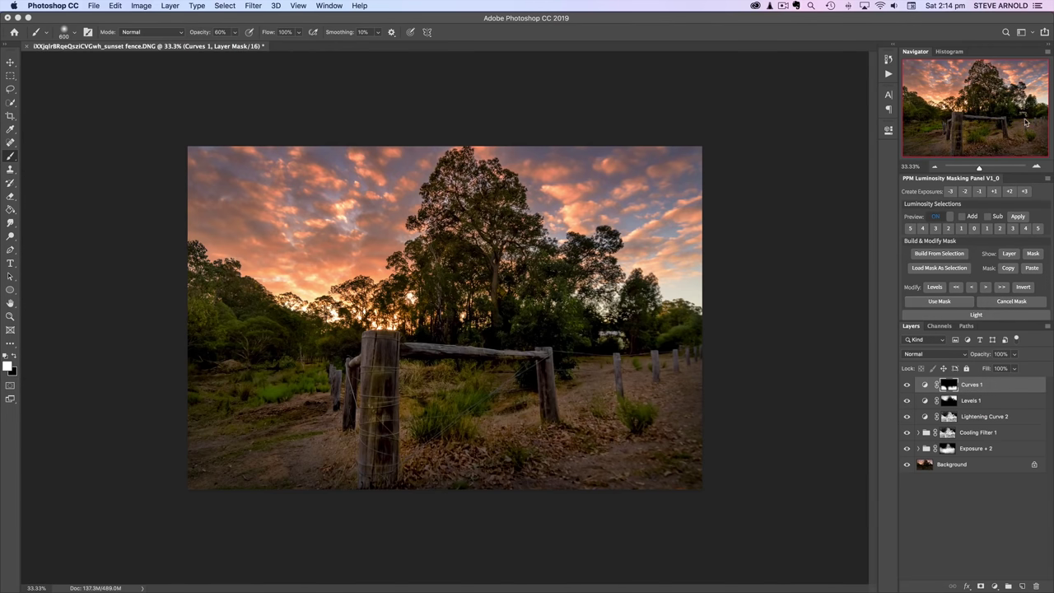
Zoom the photo out and in with the Navigator, settle at 33.33%, and deselect all layers
left_click(932, 167)
left_click(933, 166)
left_click(932, 167)
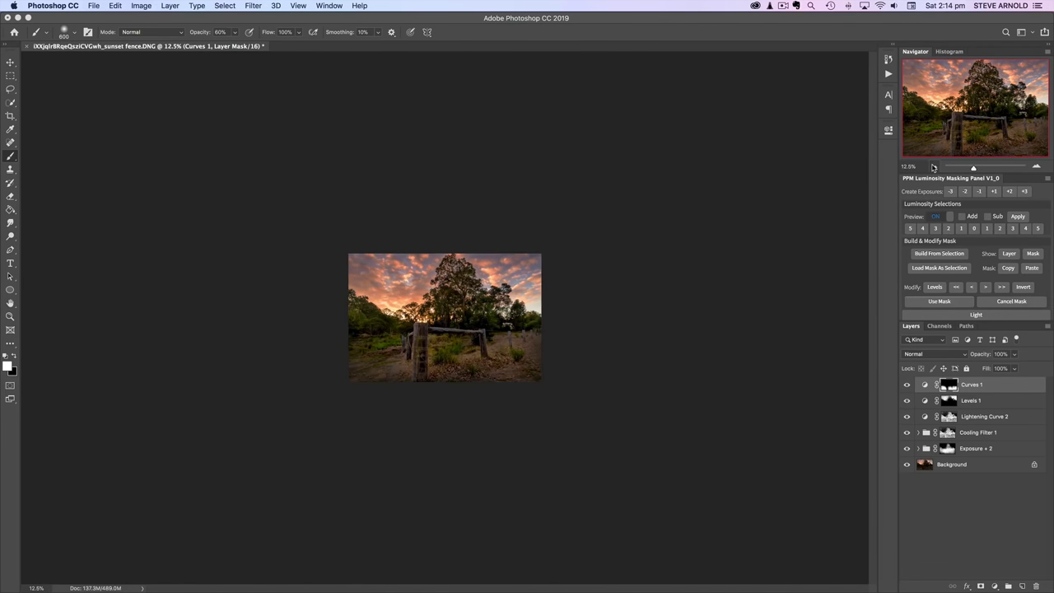
left_click(932, 166)
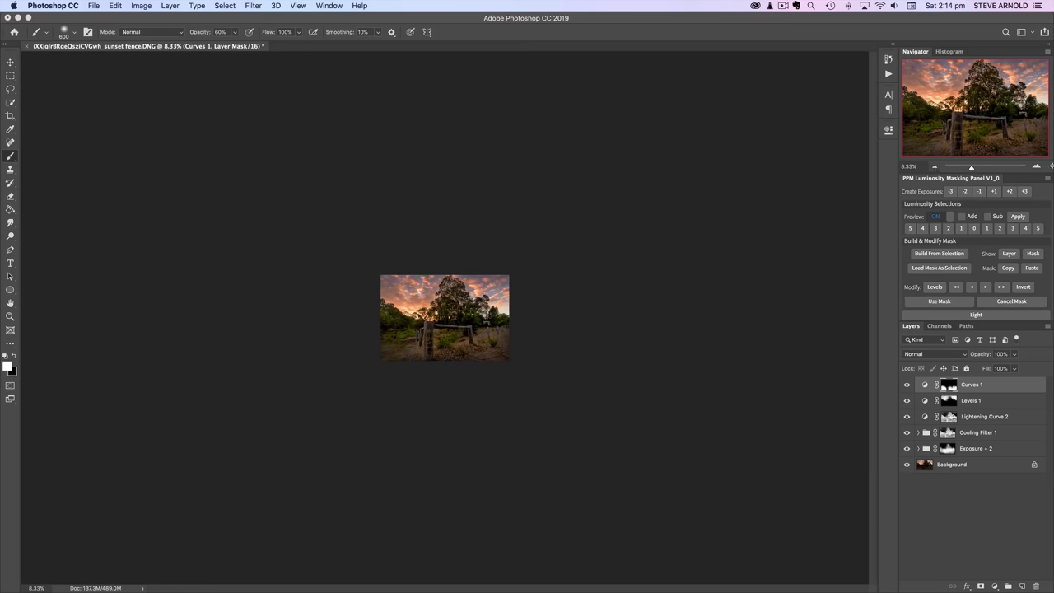
left_click(1038, 169)
left_click(1038, 168)
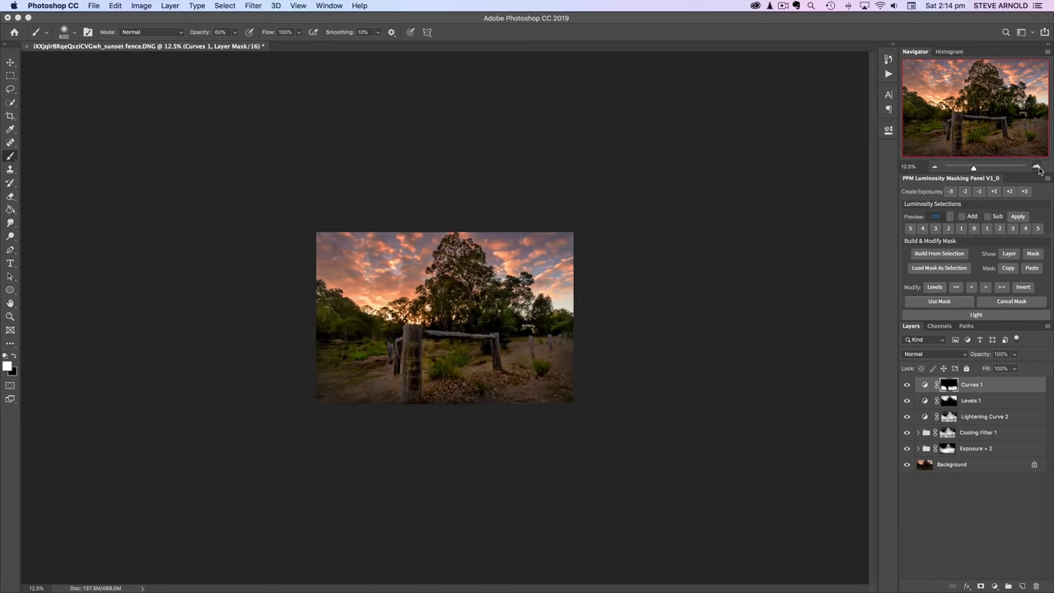
left_click(1038, 169)
left_click(1038, 168)
left_click(935, 167)
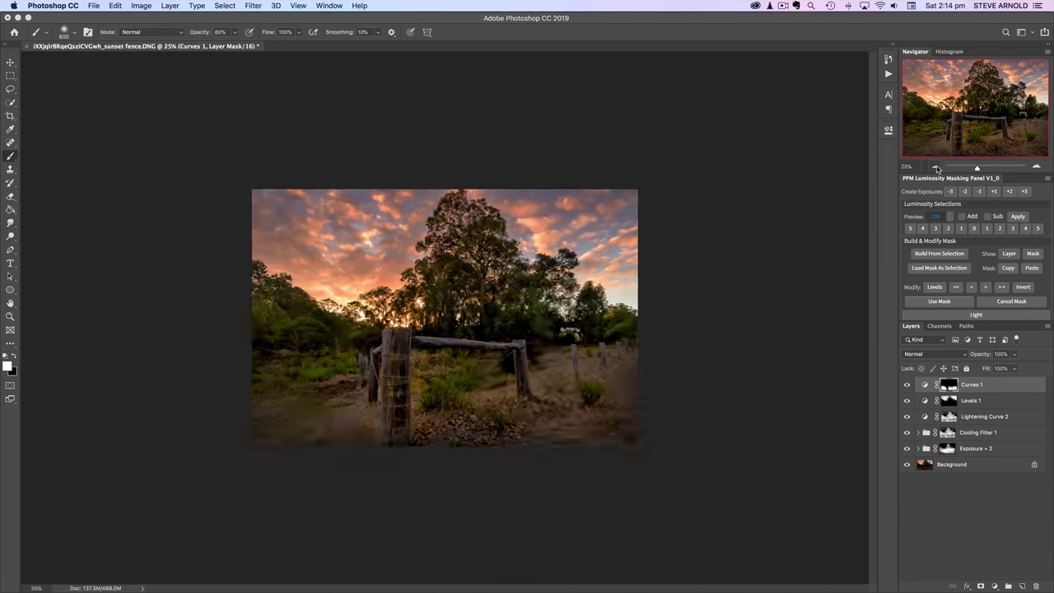
left_click(935, 167)
left_click(935, 168)
left_click(935, 168)
left_click(935, 167)
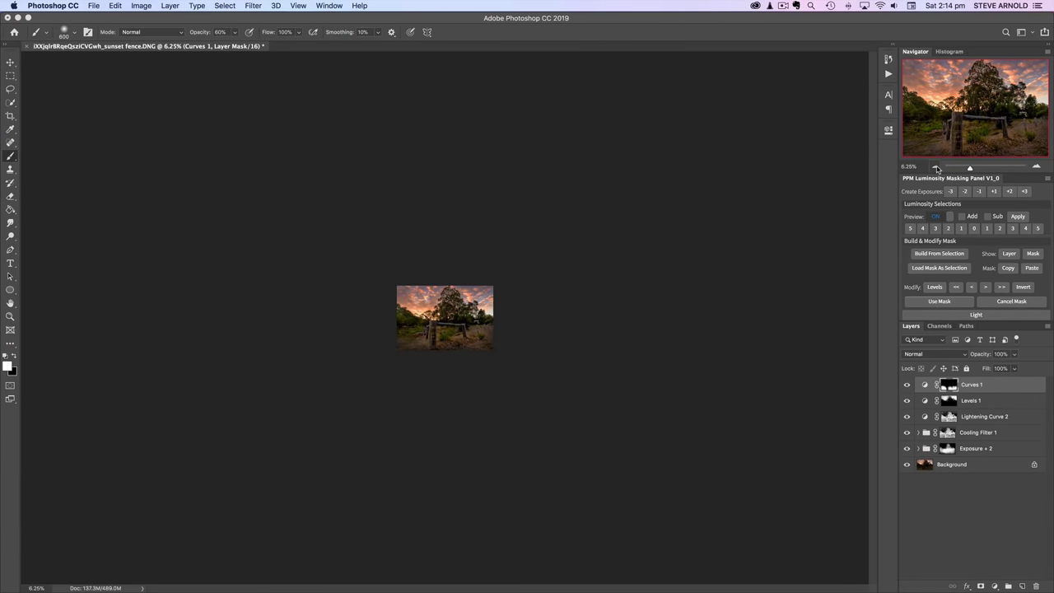
left_click(1037, 168)
left_click(1037, 169)
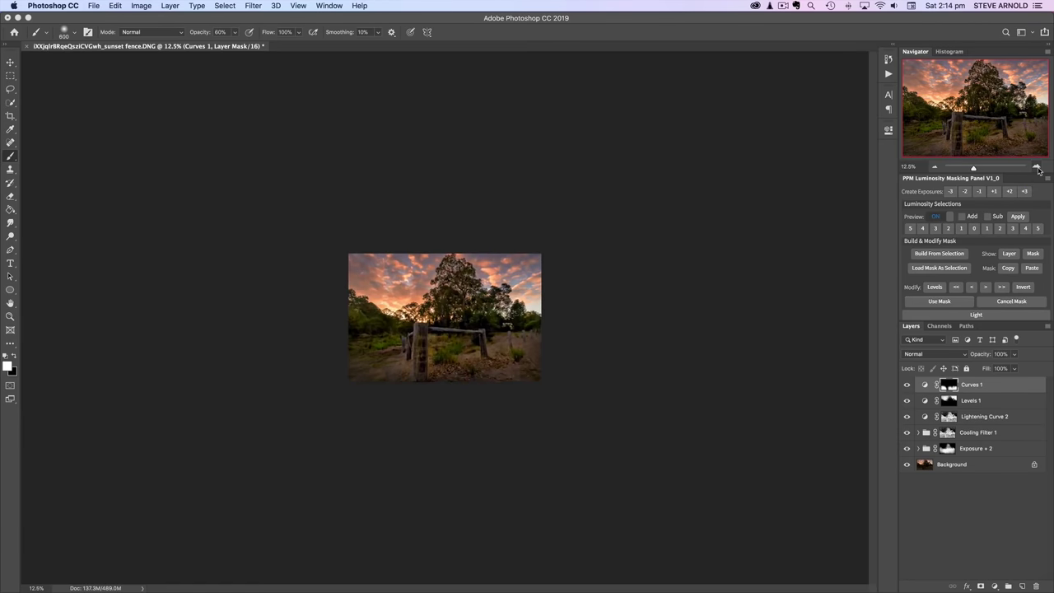
left_click(1037, 169)
left_click(1037, 169)
left_click(1037, 169)
left_click(1037, 169)
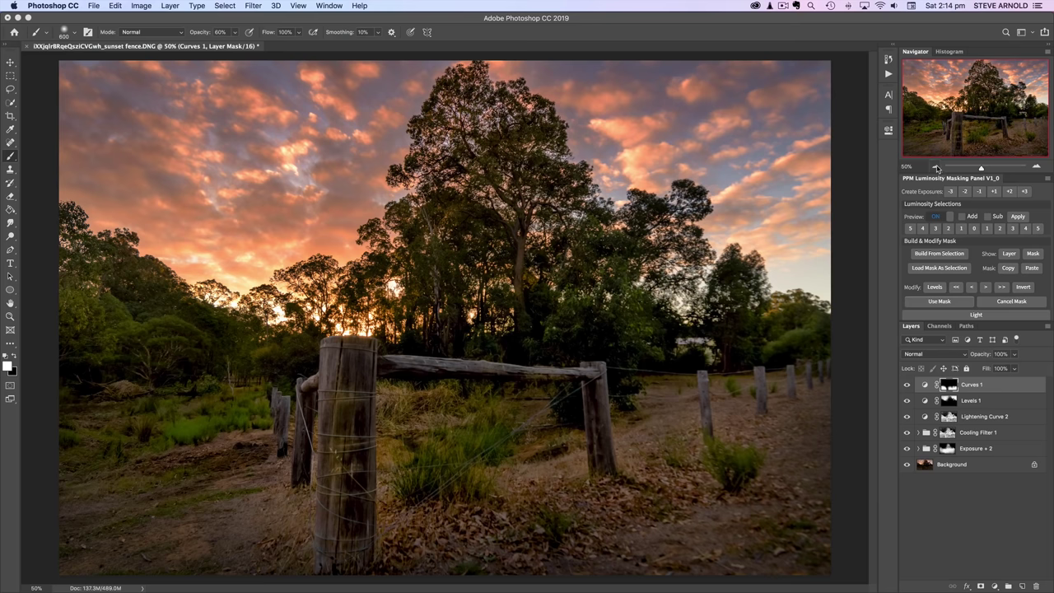
left_click(936, 169)
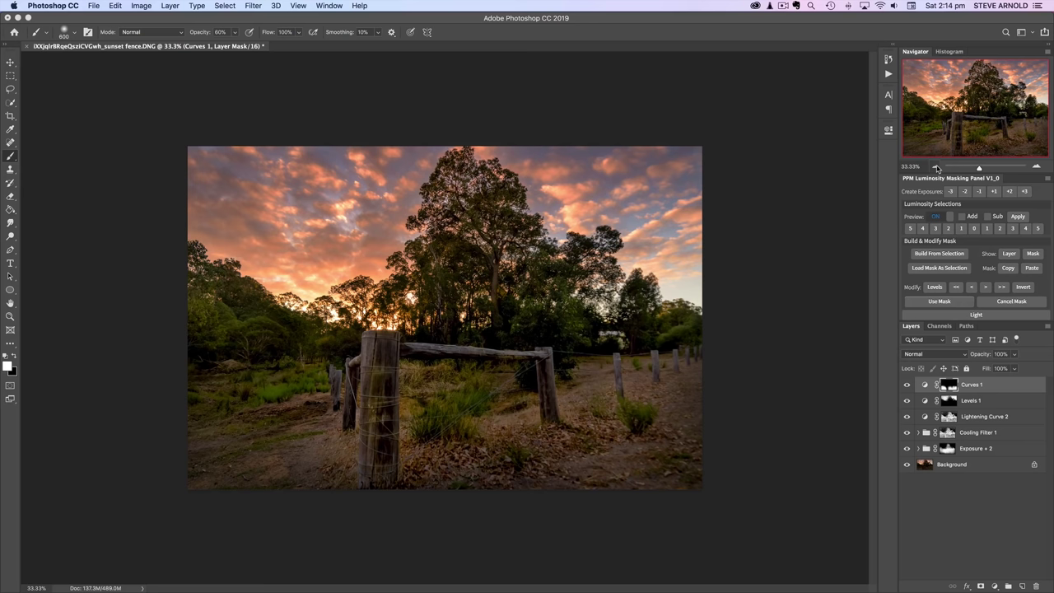
left_click(957, 489)
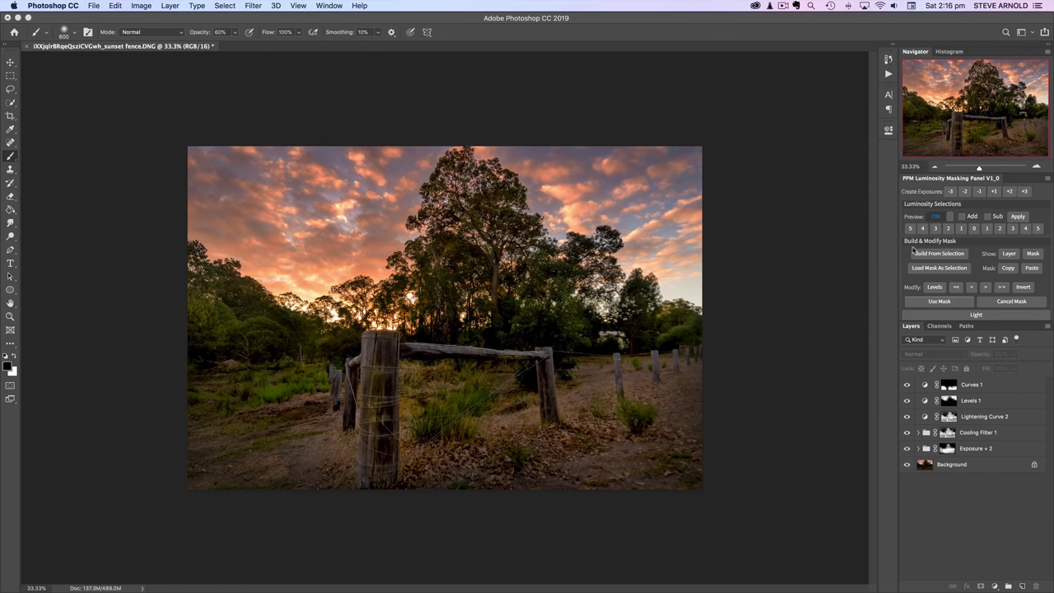
Add a Darkening Curves 1 adjustment from the PPM panel and compare it on and off
scroll(1029, 256, "down", 1)
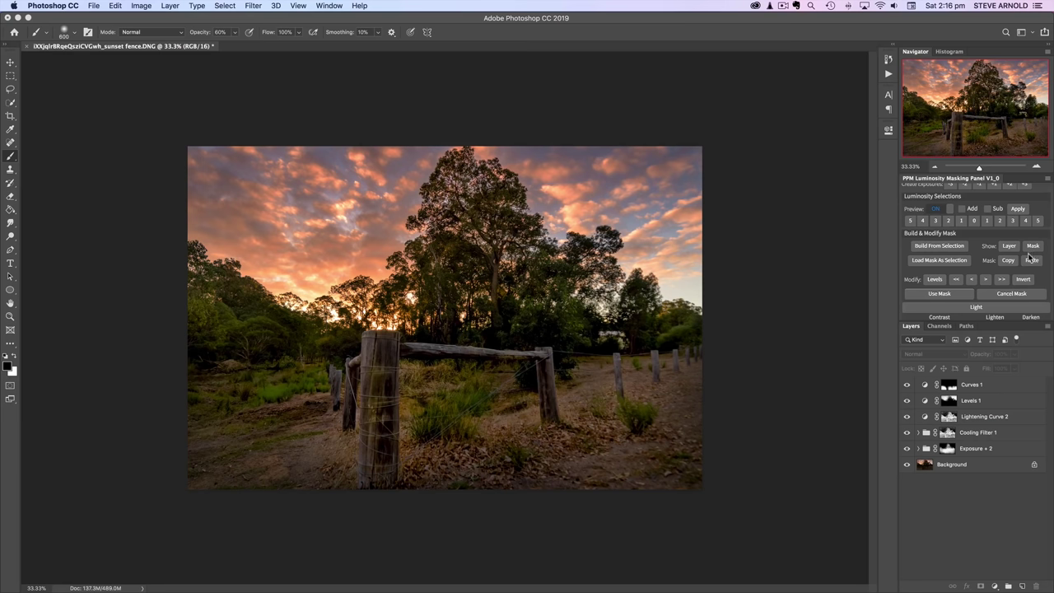
scroll(1030, 253, "down", 3)
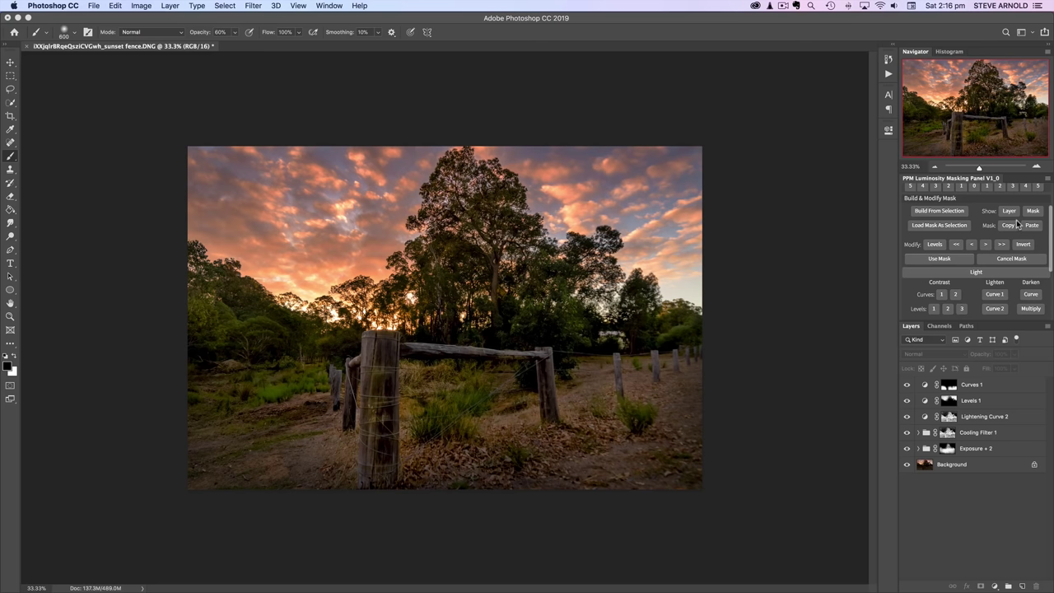
scroll(1018, 224, "down", 2)
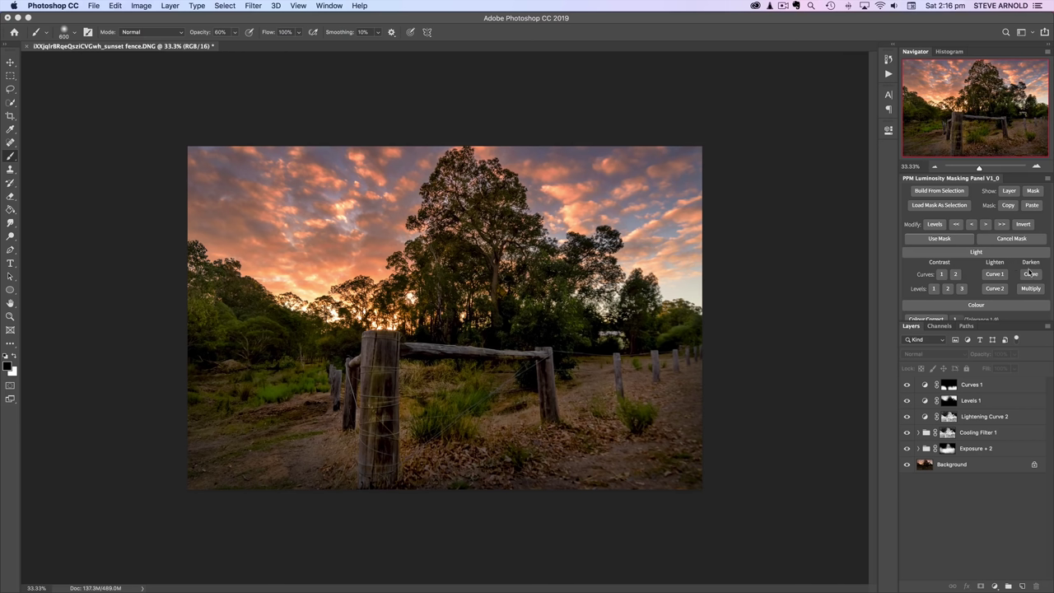
left_click(1034, 277)
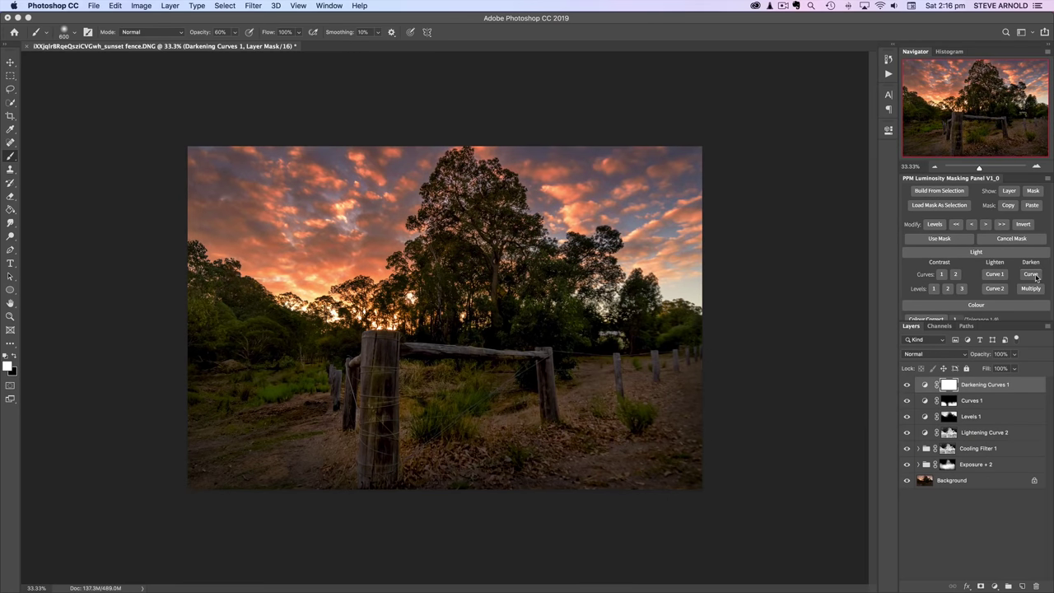
left_click(906, 386)
left_click(906, 386)
Pull the Darkening Curves 1 curve down, then delete the layer
double_click(925, 384)
left_click_drag(812, 235, 811, 241)
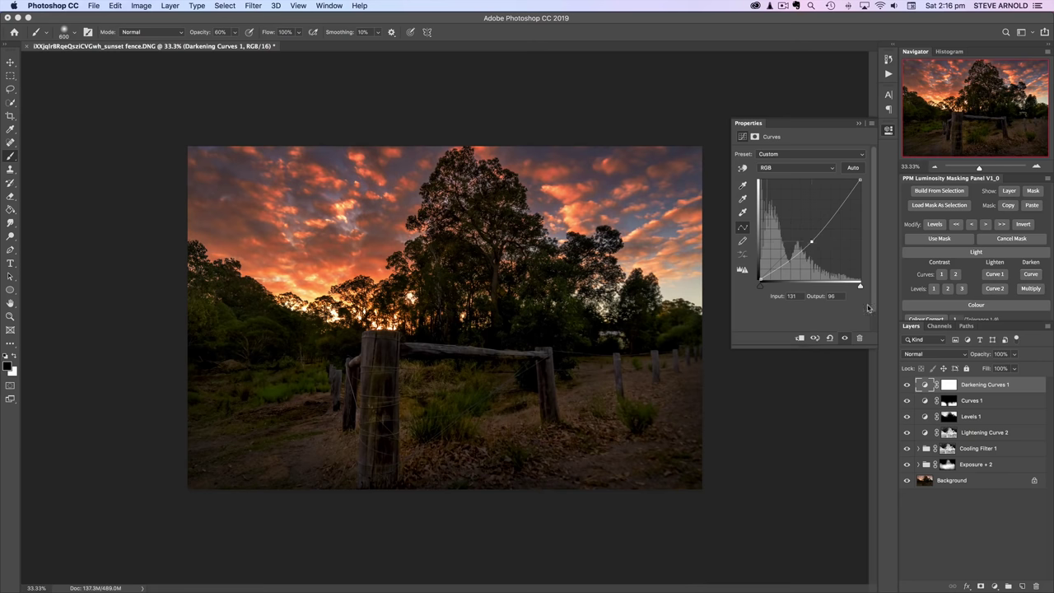
left_click_drag(947, 385, 1036, 585)
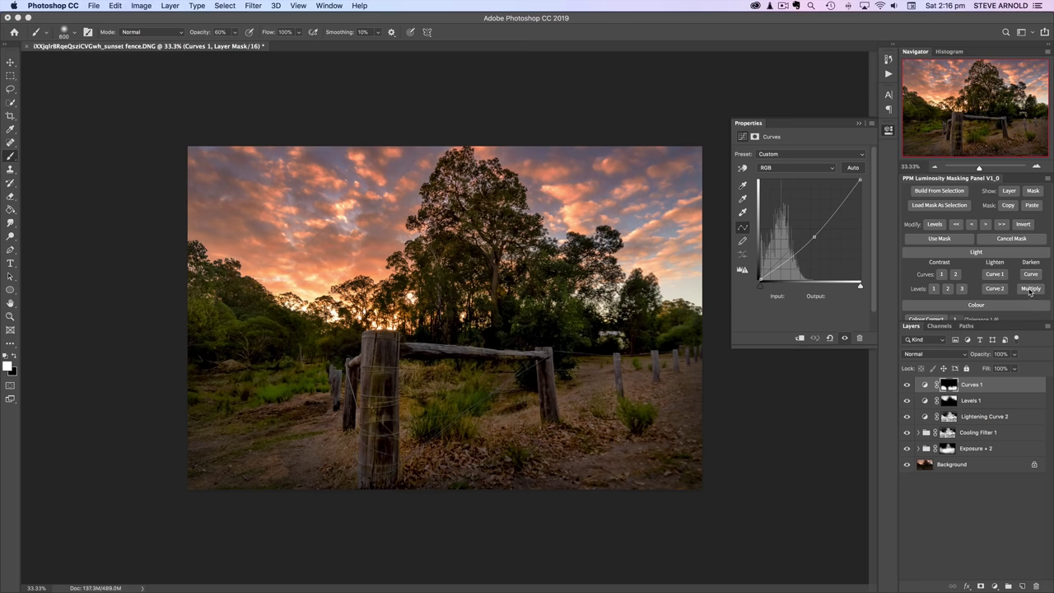
Add a Multiply 1 darkening layer, compare it, and lower its opacity to 41%
left_click(1028, 290)
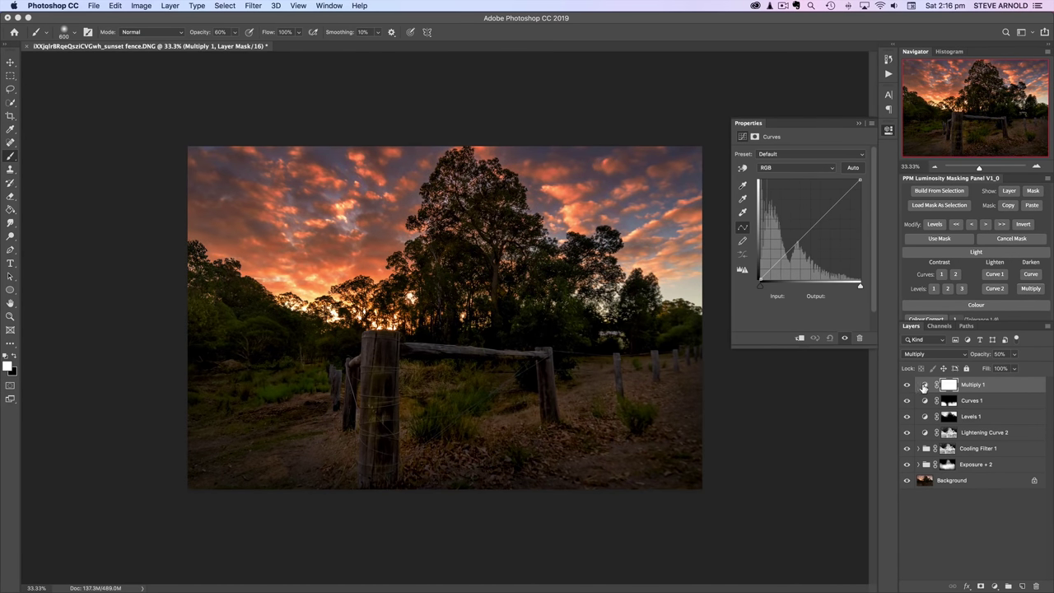
left_click(908, 385)
left_click(908, 385)
left_click(947, 390)
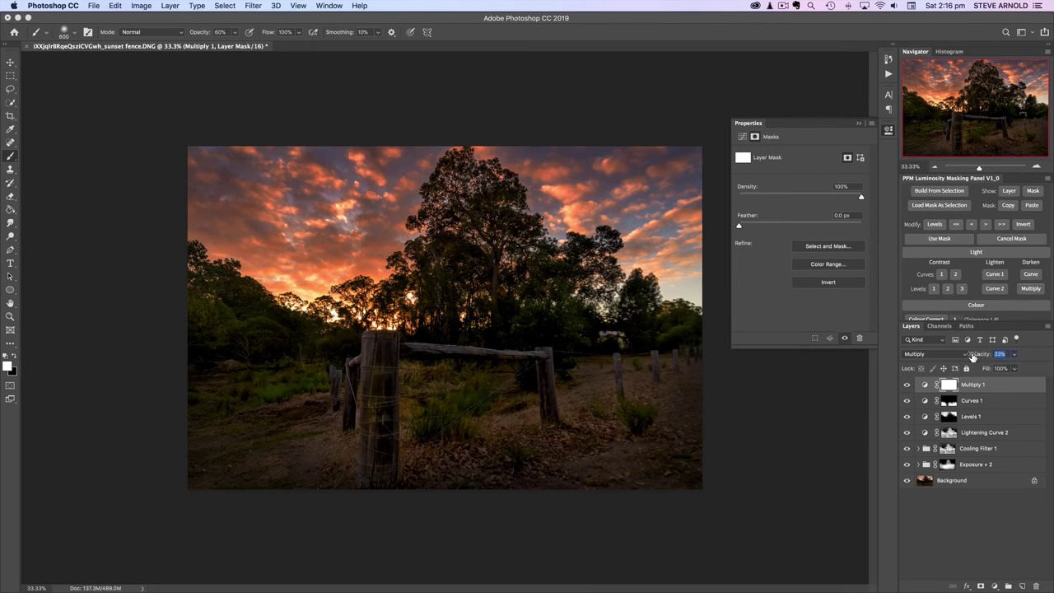
left_click_drag(981, 356, 977, 356)
Paint black at brush size 1200 on the Multiply 1 mask over the central fence area
left_click(13, 356)
key("bracketright")
key("bracketright")
key("bracketright")
key("bracketright")
key("bracketright")
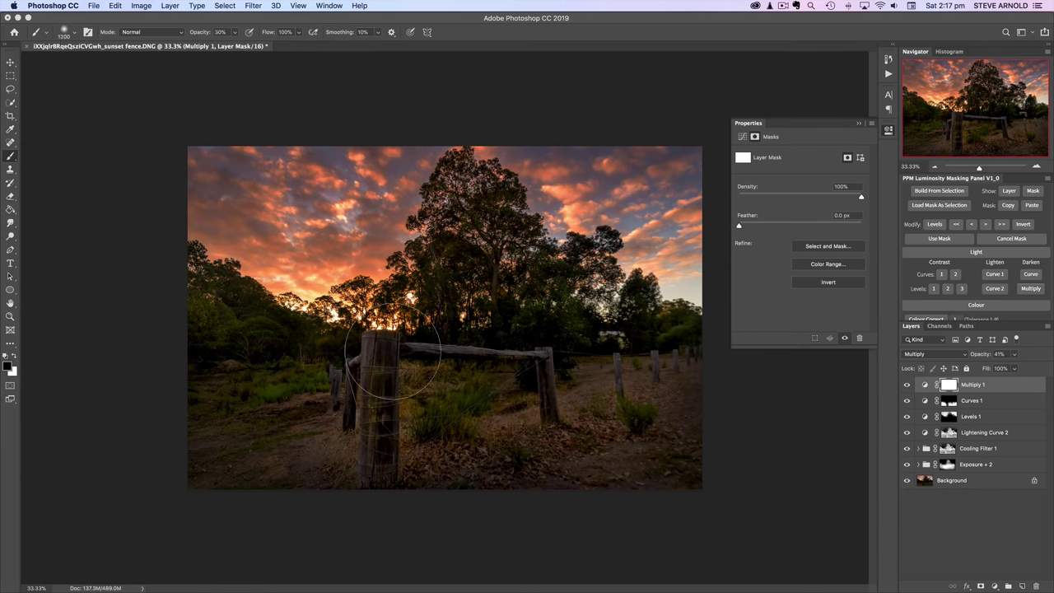
mouse_move(393, 362)
left_mouse_down()
mouse_move(381, 385)
mouse_move(477, 253)
mouse_move(479, 226)
mouse_move(565, 386)
mouse_move(334, 410)
mouse_move(526, 315)
mouse_move(501, 299)
mouse_move(626, 357)
mouse_move(313, 410)
mouse_move(480, 372)
mouse_move(331, 371)
mouse_move(238, 337)
mouse_move(475, 393)
mouse_move(367, 409)
mouse_move(475, 262)
mouse_move(461, 213)
mouse_move(539, 325)
mouse_move(590, 325)
mouse_move(639, 353)
mouse_move(428, 378)
mouse_move(426, 391)
mouse_move(336, 384)
mouse_move(477, 263)
mouse_move(473, 302)
mouse_move(457, 208)
left_mouse_up()
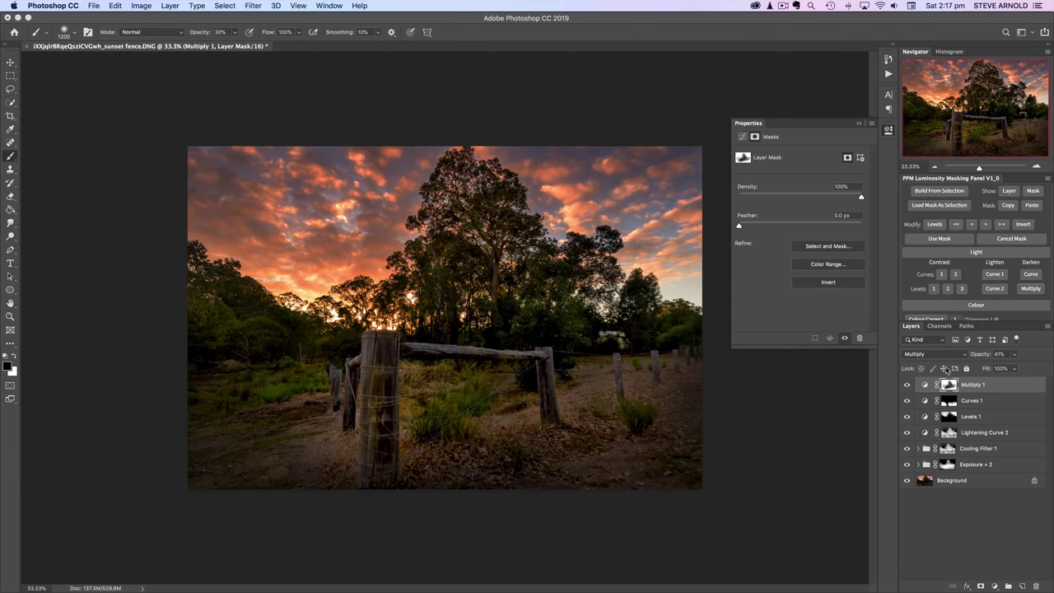
Compare Multiply 1 on and off, drop its opacity to 29%, and zoom to 50%
left_click(906, 385)
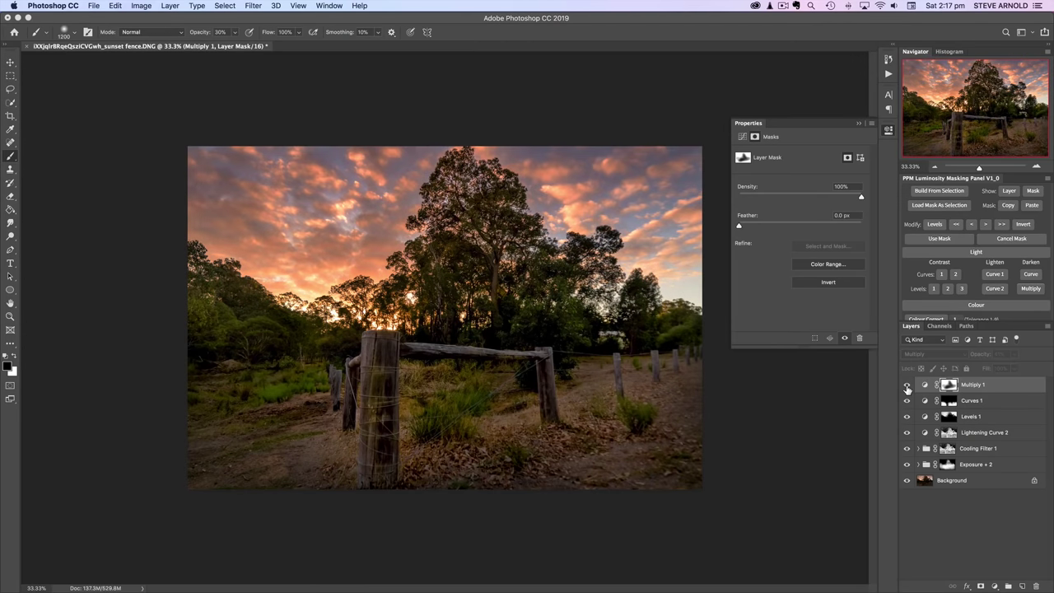
left_click(906, 385)
left_click(906, 384)
left_click(906, 385)
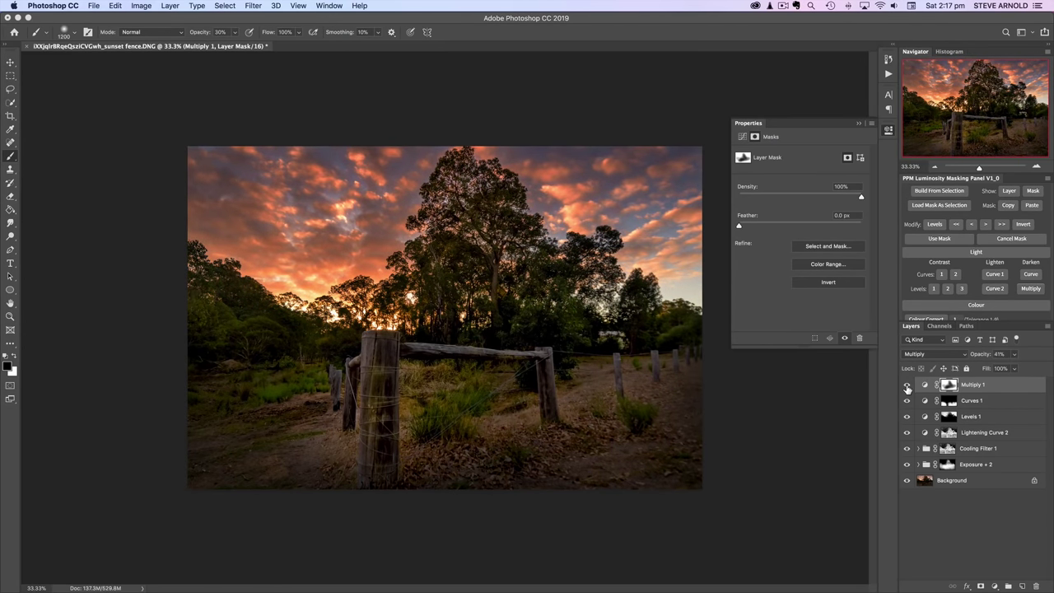
left_click_drag(986, 355, 977, 357)
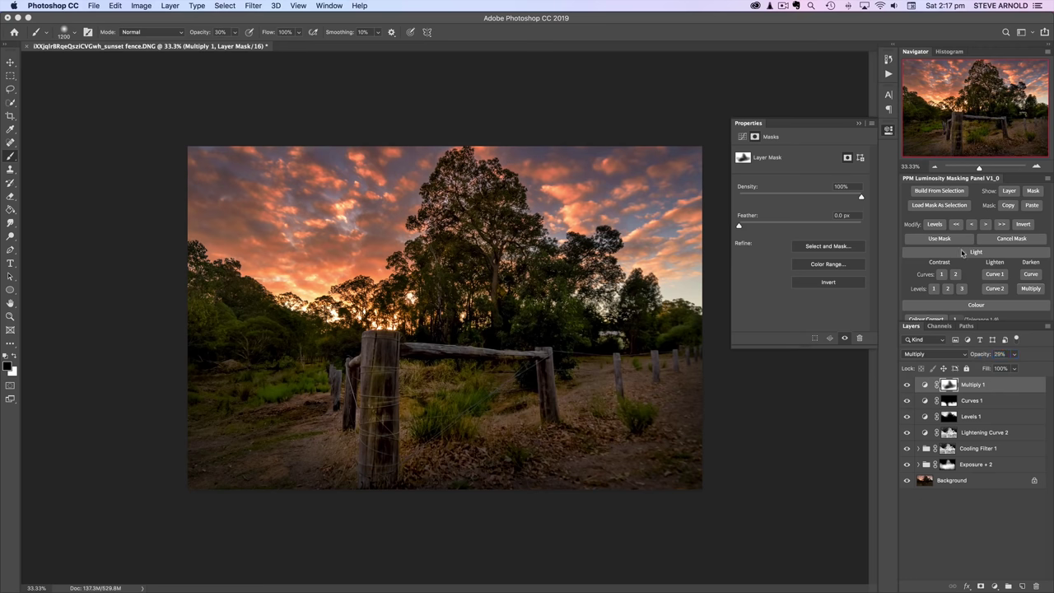
left_click(889, 130)
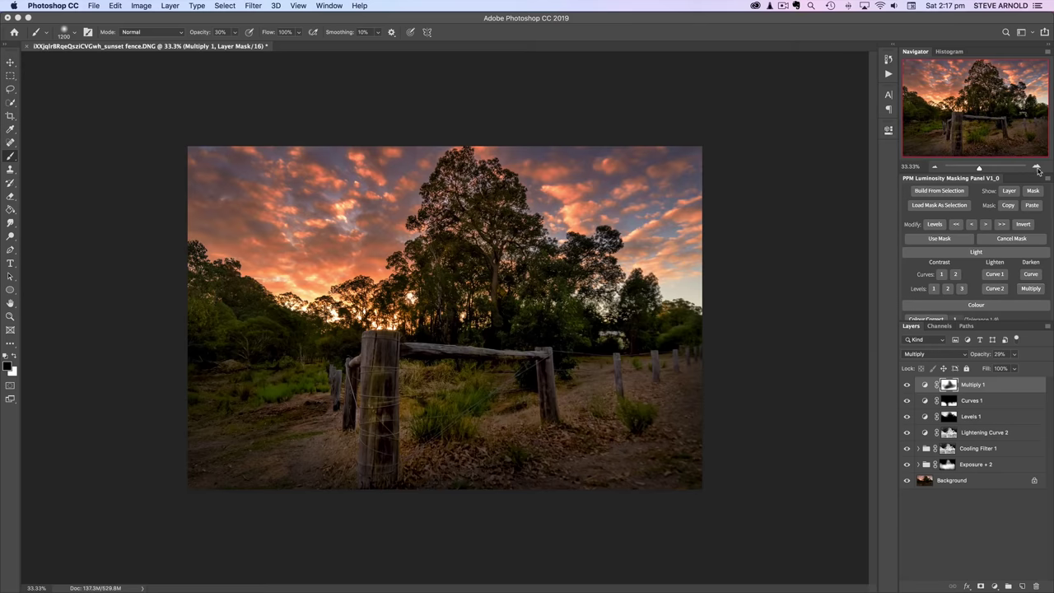
left_click(1035, 167)
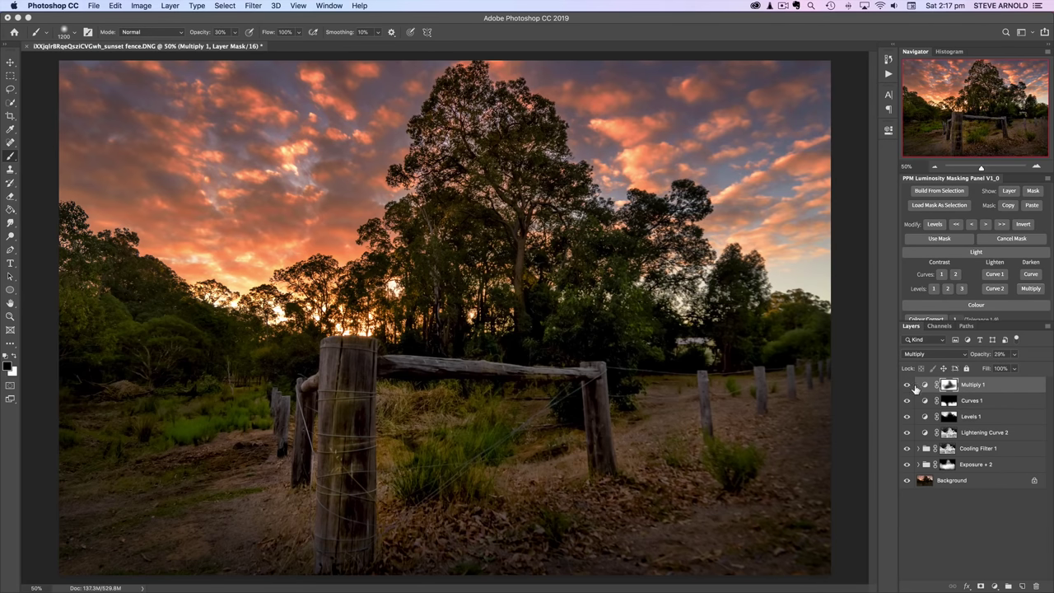
Hide and restore the adjustment layers to compare the edit with the original photo
left_click_drag(906, 385, 907, 464)
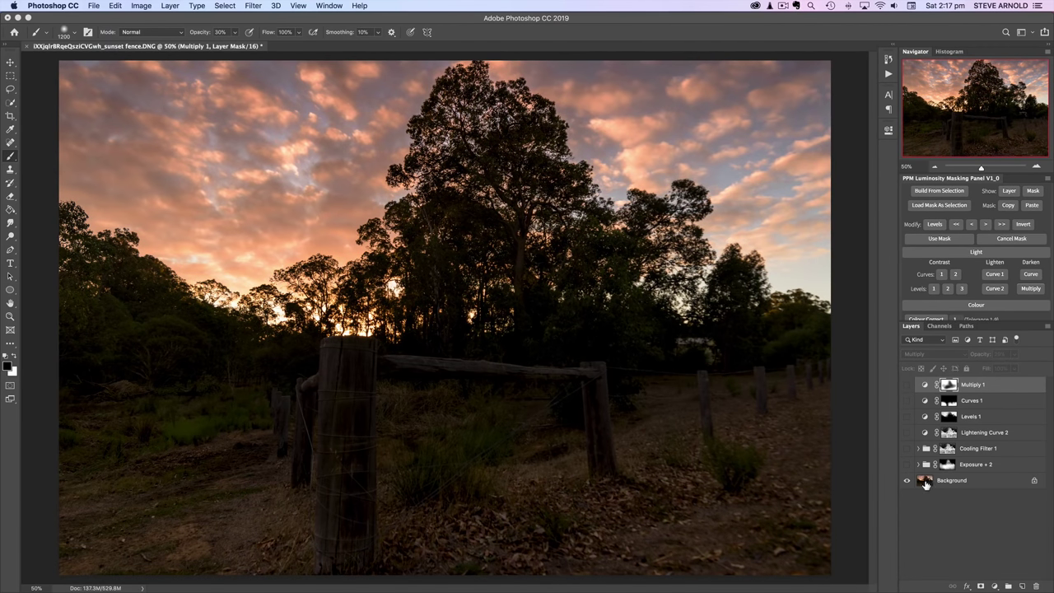
left_click(925, 484)
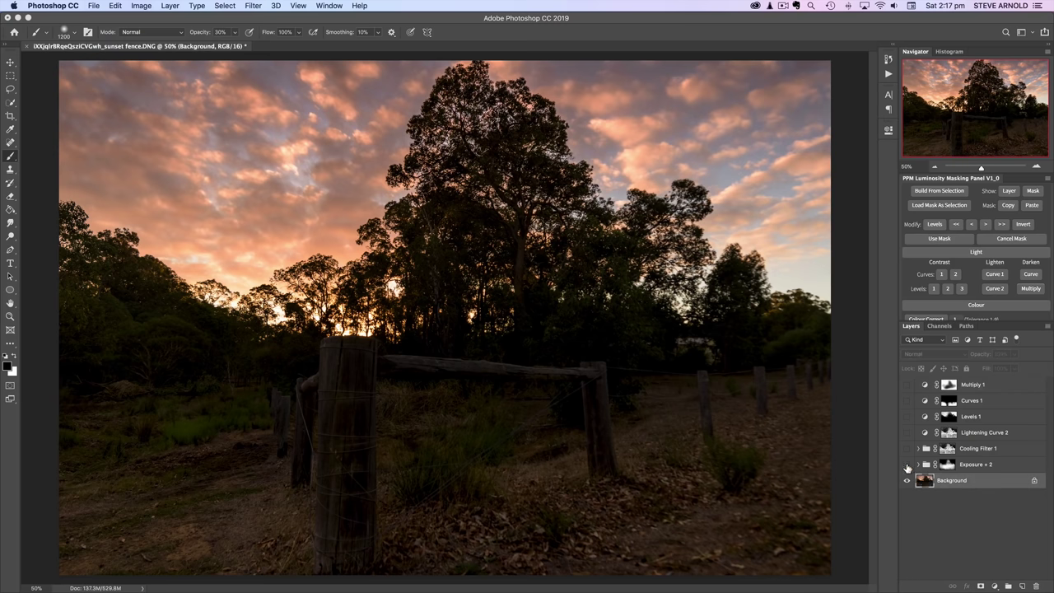
left_click_drag(907, 466, 907, 386)
left_click(906, 386)
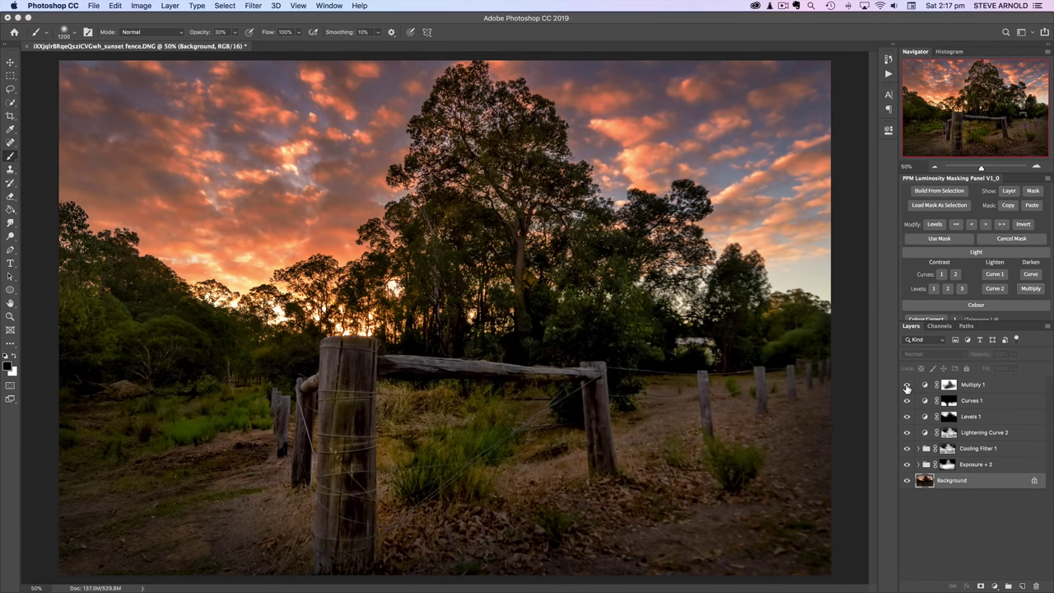
left_click_drag(906, 386, 906, 463)
left_click(906, 464, "alt")
scroll(1001, 282, "up", 4)
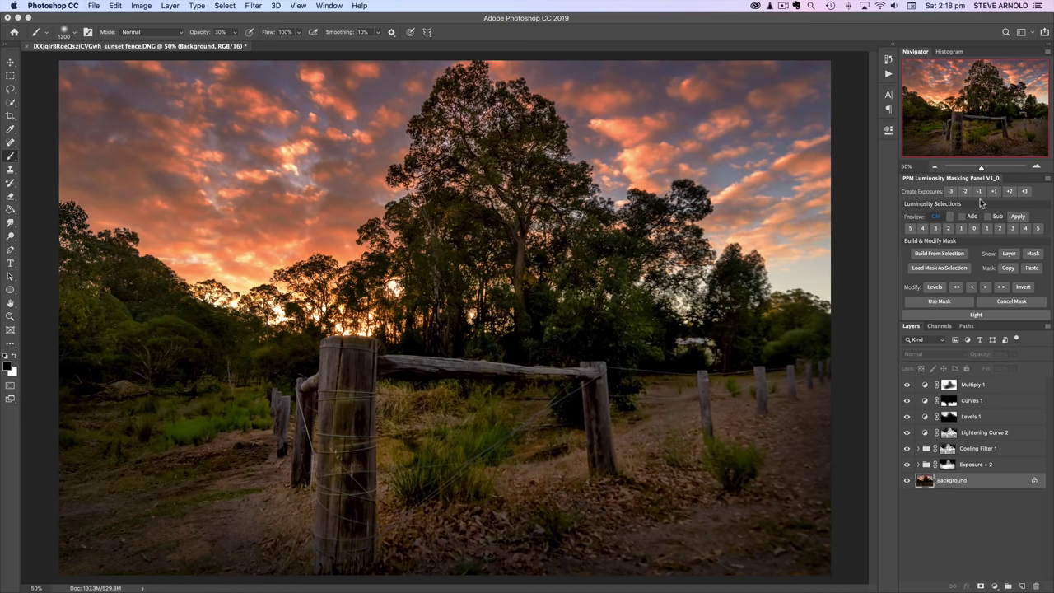
scroll(991, 251, "down", 4)
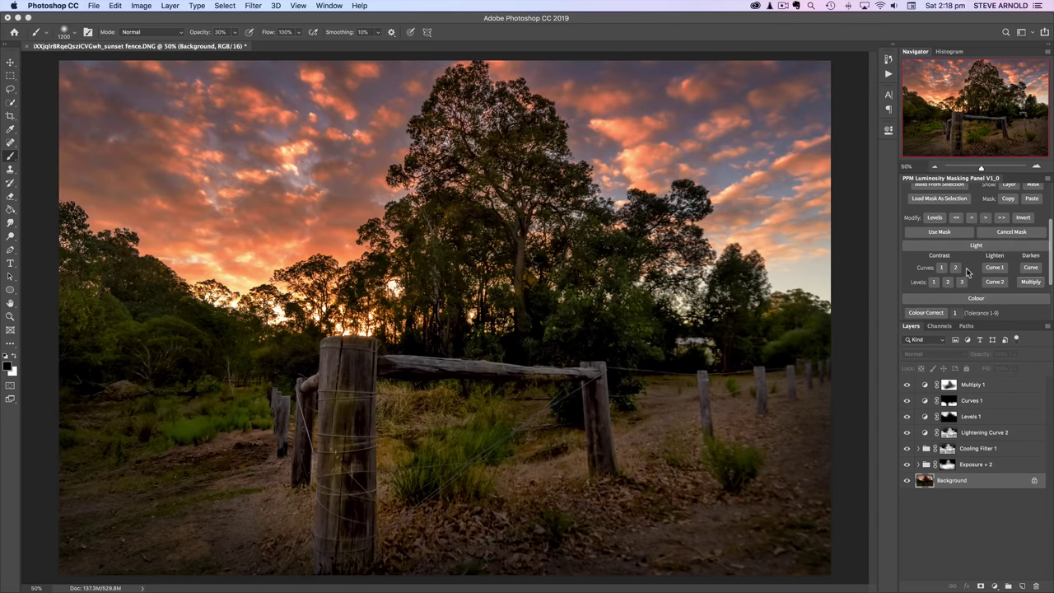
scroll(964, 279, "down", 2)
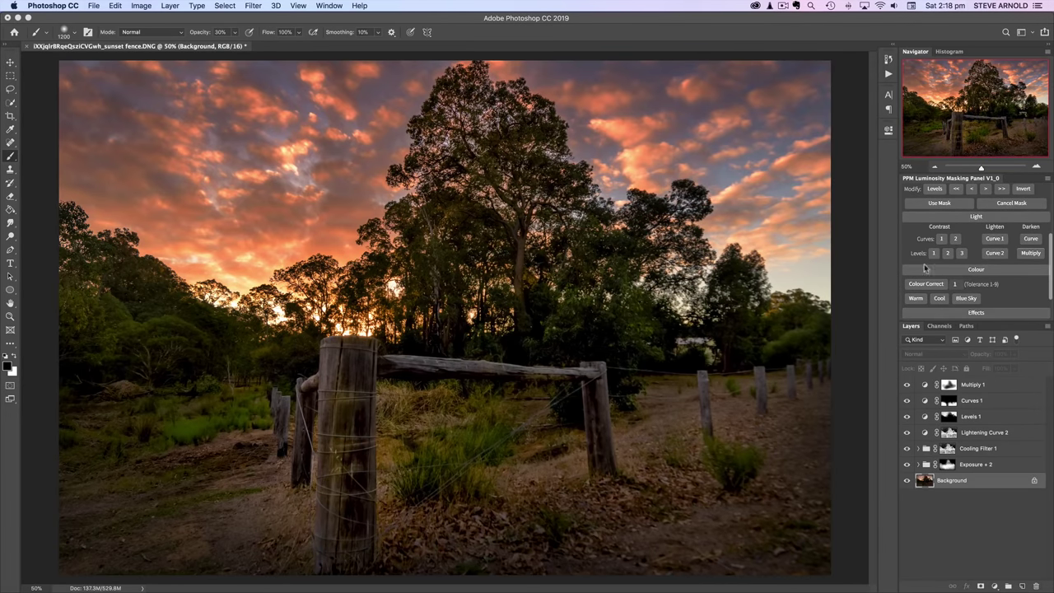
scroll(1008, 266, "up", 6)
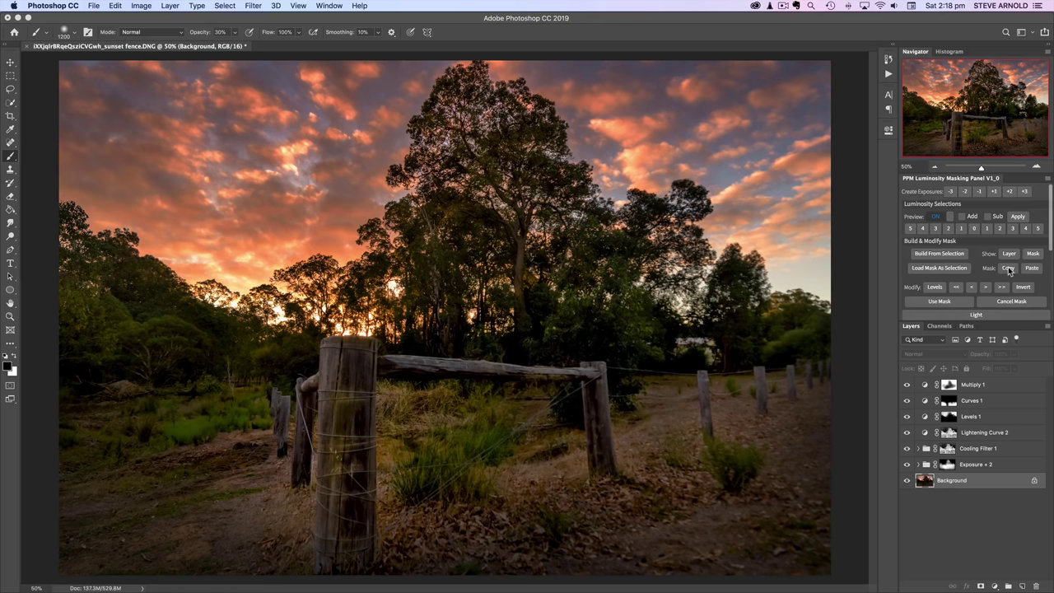